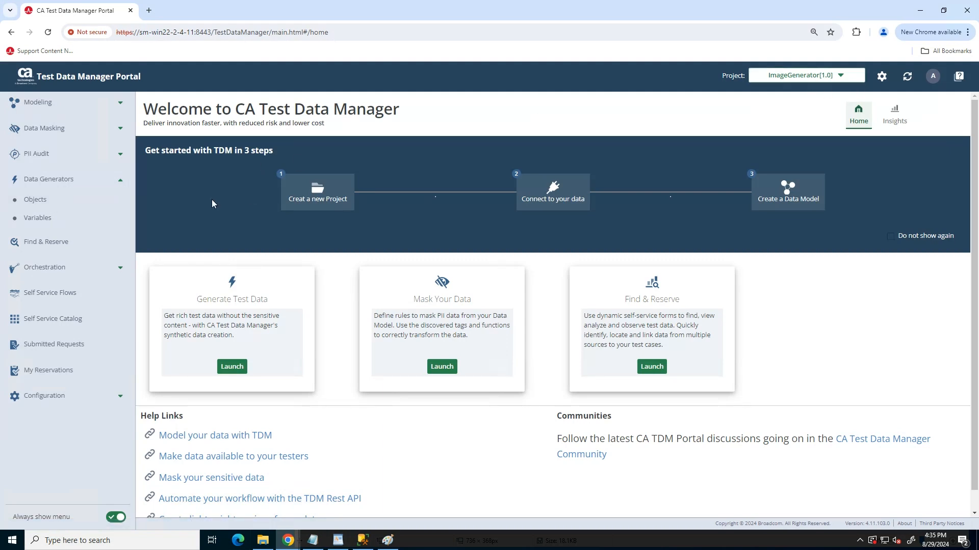
Start registering a new data generator object of type IMAGE with the name CheckImages
left_click(44, 201)
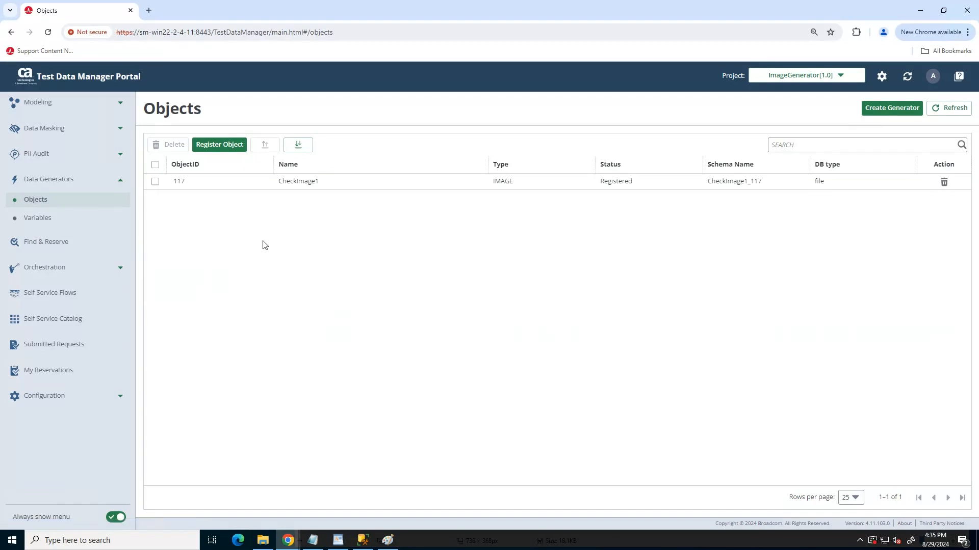
left_click(220, 146)
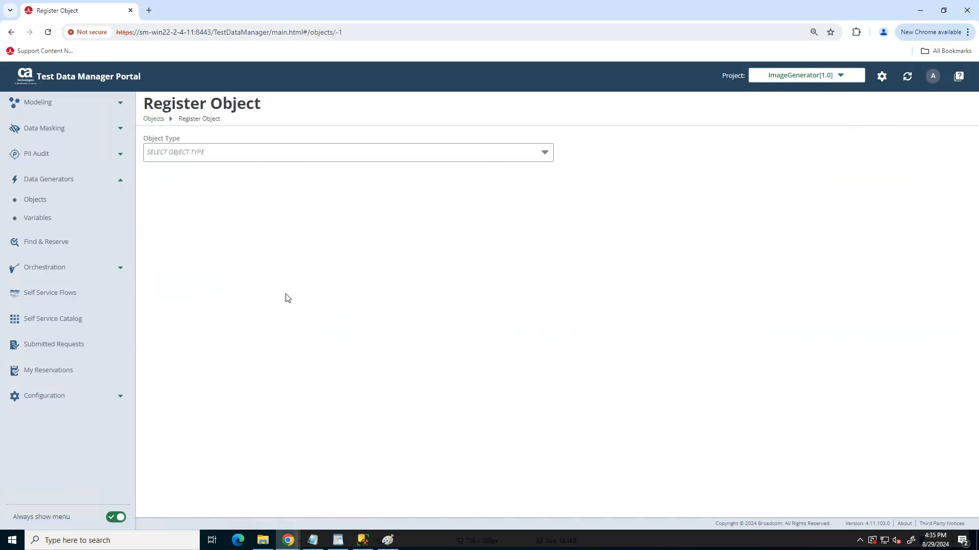
left_click(535, 153)
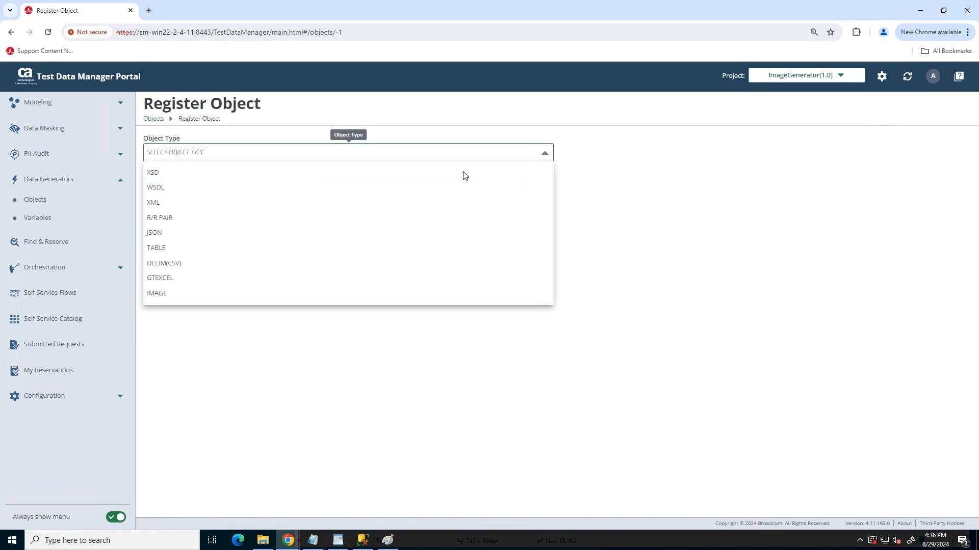
left_click(165, 300)
left_click(212, 193)
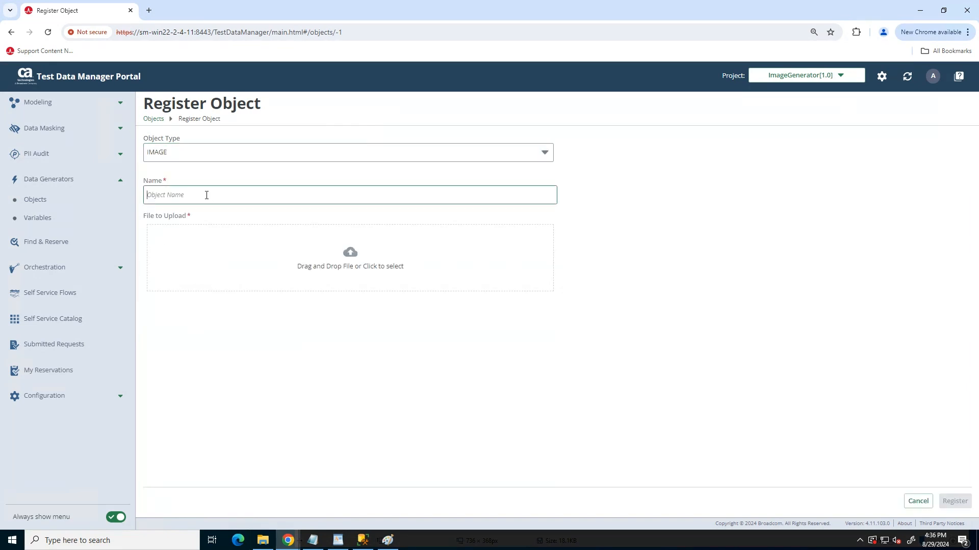
type("CheckImages")
Register the object with check_image.jpg from the CheckImage folder in Pictures, and open the CheckImages object's details
left_click(351, 252)
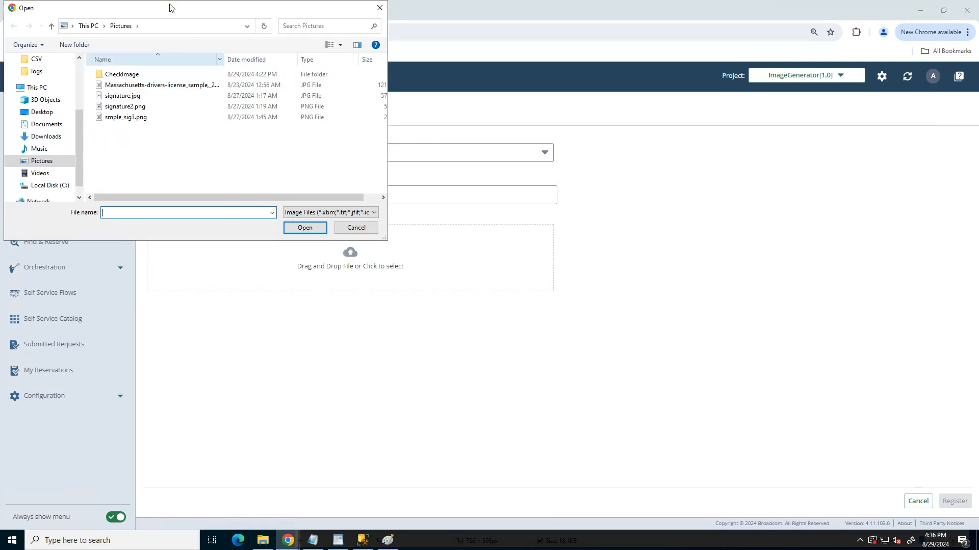
double_click(131, 75)
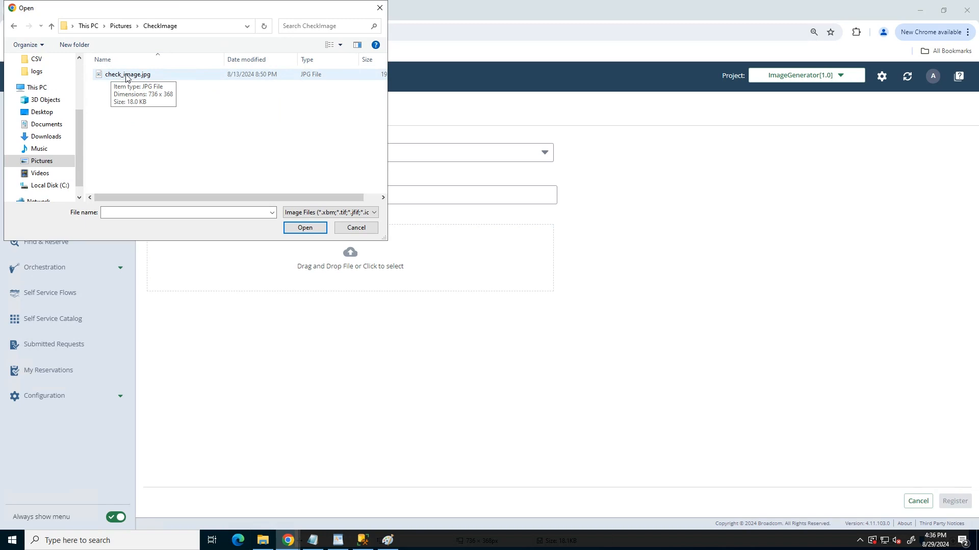
double_click(127, 77)
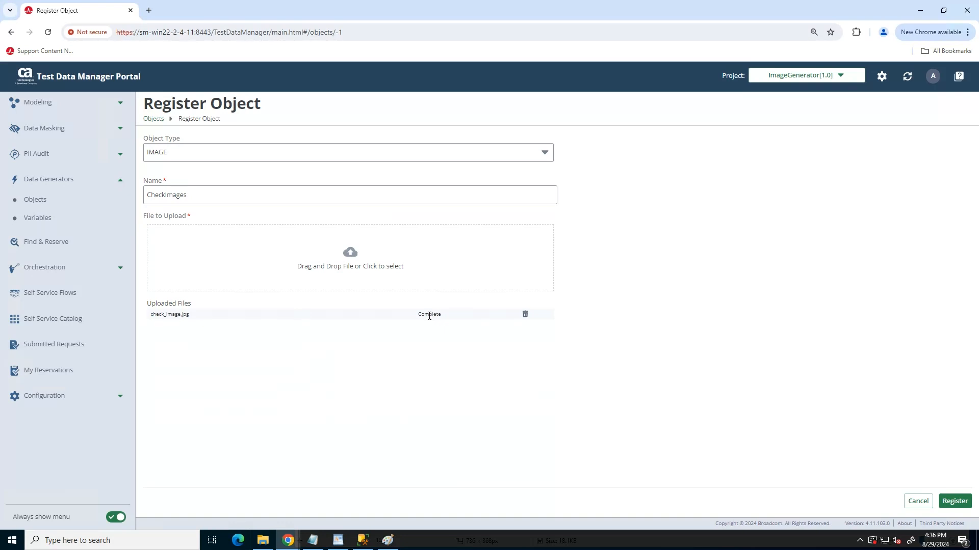
left_click(957, 505)
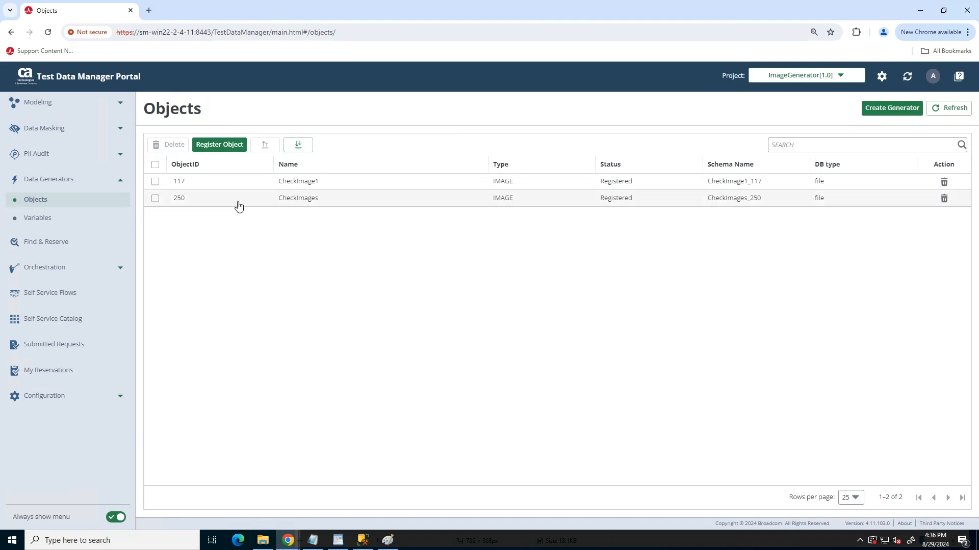
left_click(296, 204)
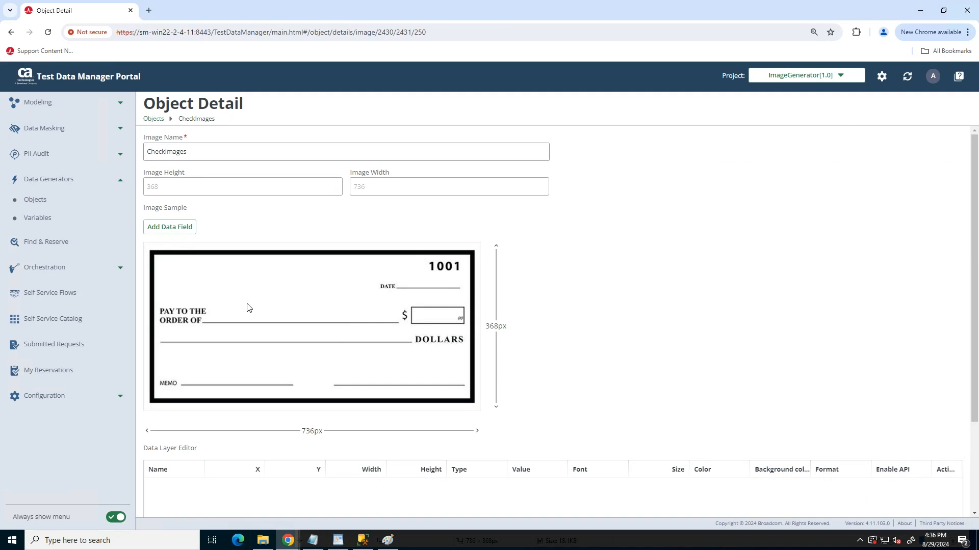
Switch to Paint to examine the blank check image and its pixel dimensions, and return to the portal
left_click(389, 544)
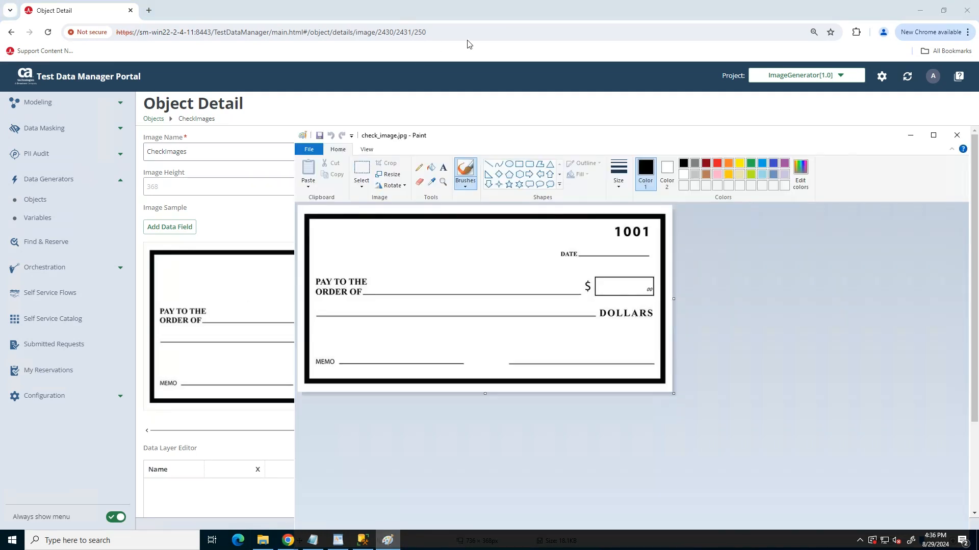
left_click_drag(543, 138, 352, 95)
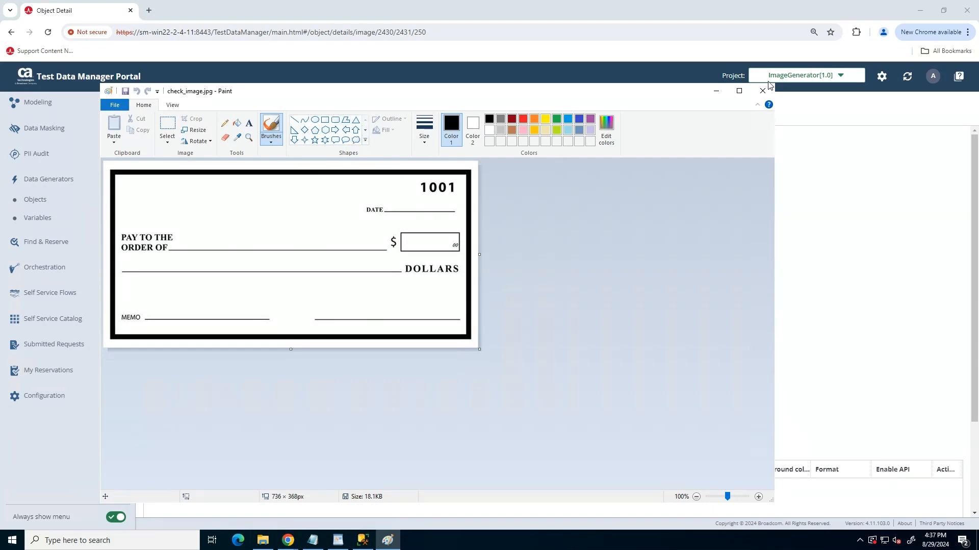
left_click(716, 91)
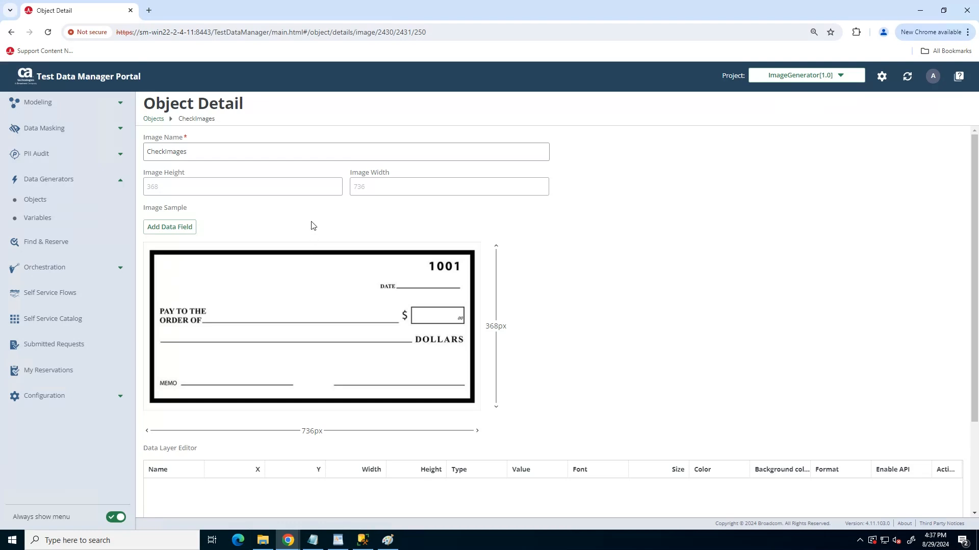
Add a text field over the check's DATE line, about 142 by 30 px at about X 552, Y 71
left_click(169, 229)
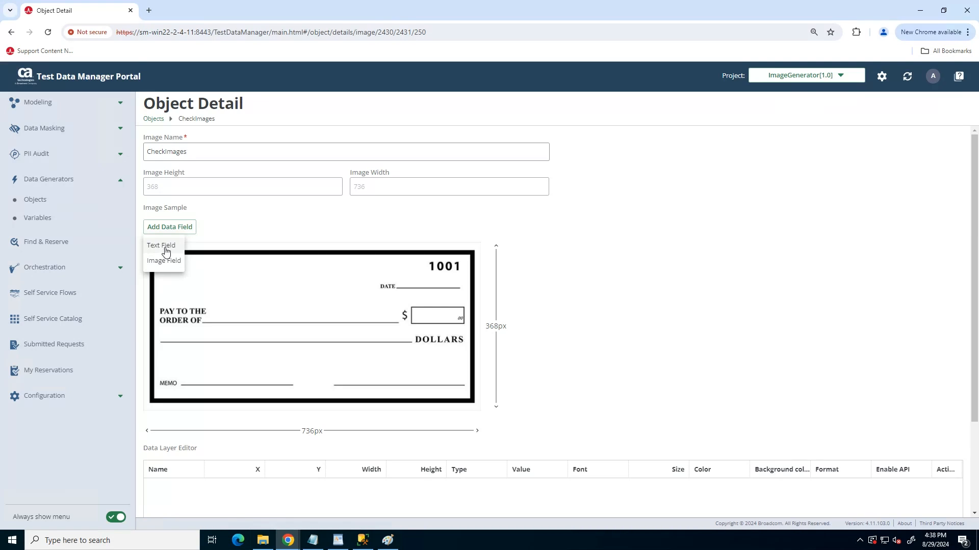
left_click(162, 250)
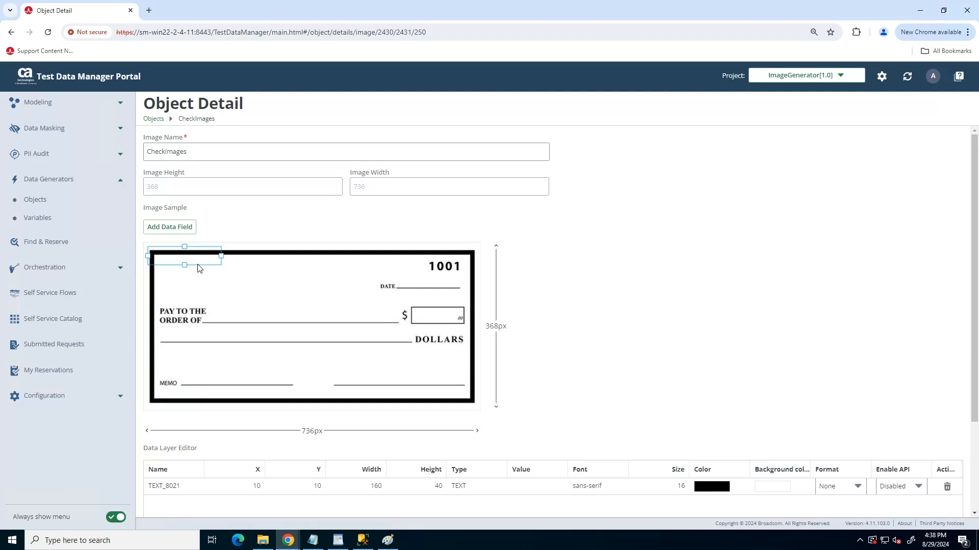
left_click_drag(198, 264, 447, 291)
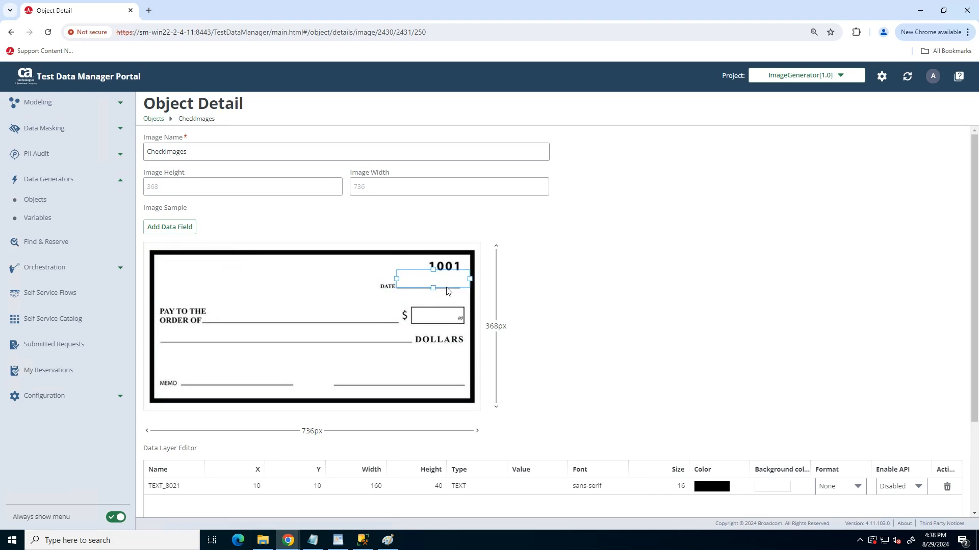
left_click_drag(447, 291, 447, 291)
left_click_drag(466, 279, 428, 275)
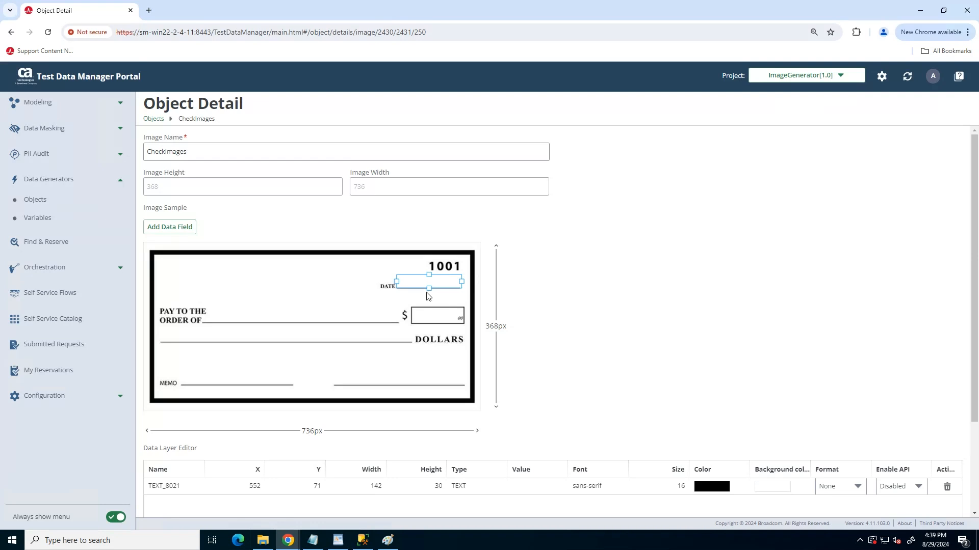
Rename the date text field as CheckDate and set its value to 01/01/2024
double_click(163, 486)
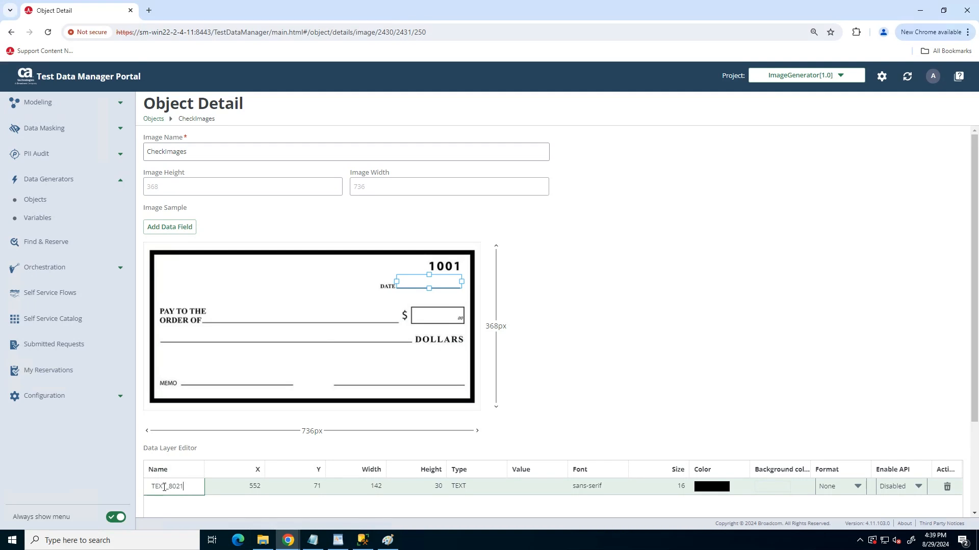
left_click_drag(183, 486, 149, 486)
type("CheckDate")
left_click(543, 487)
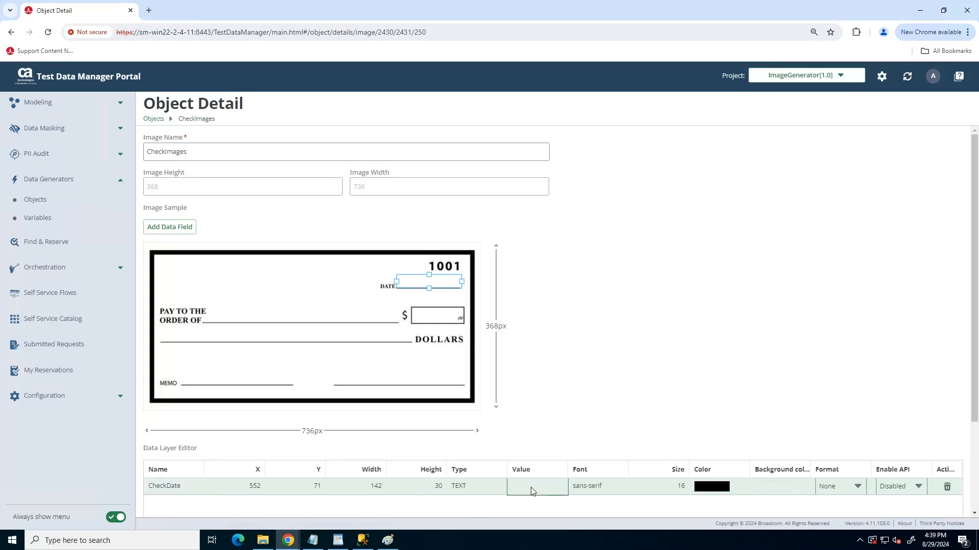
left_click(532, 488)
type("01/01/2024")
left_click(597, 489)
Review the text color and background color choices for the CheckDate field and the remaining options on the page
left_click(724, 490)
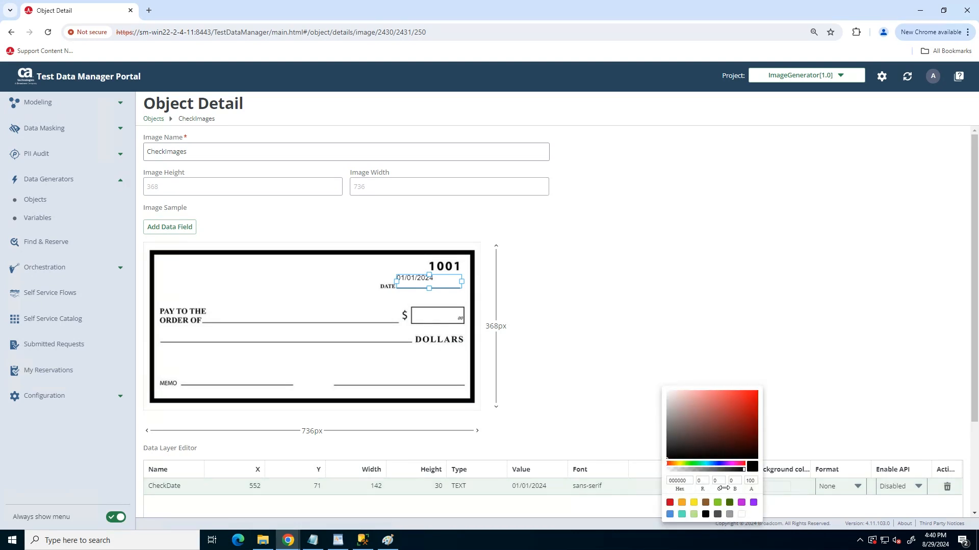
left_click(780, 485)
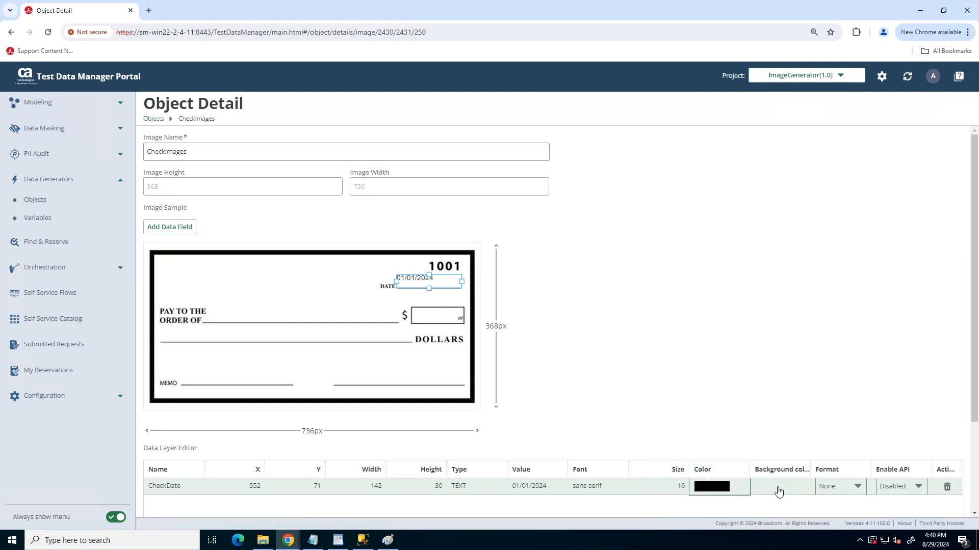
left_click(779, 487)
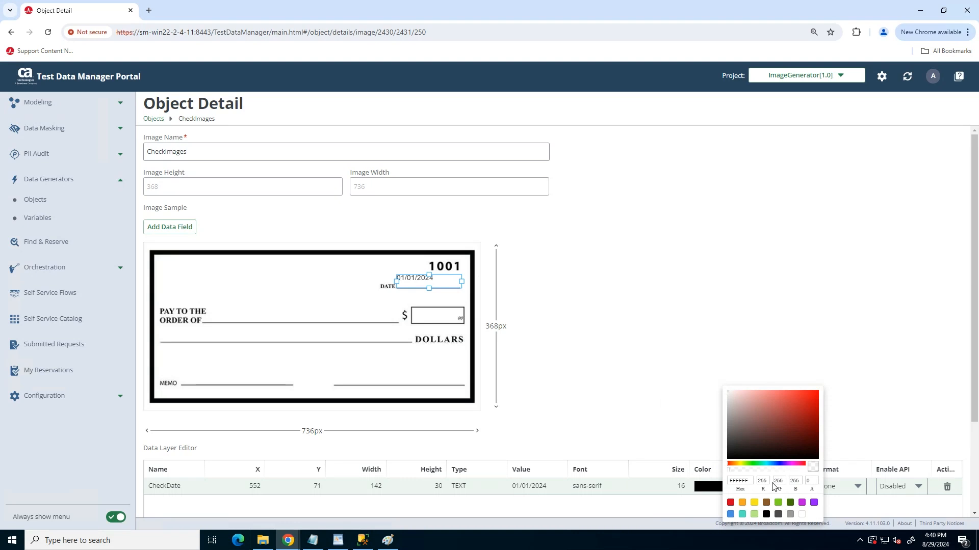
left_click(853, 488)
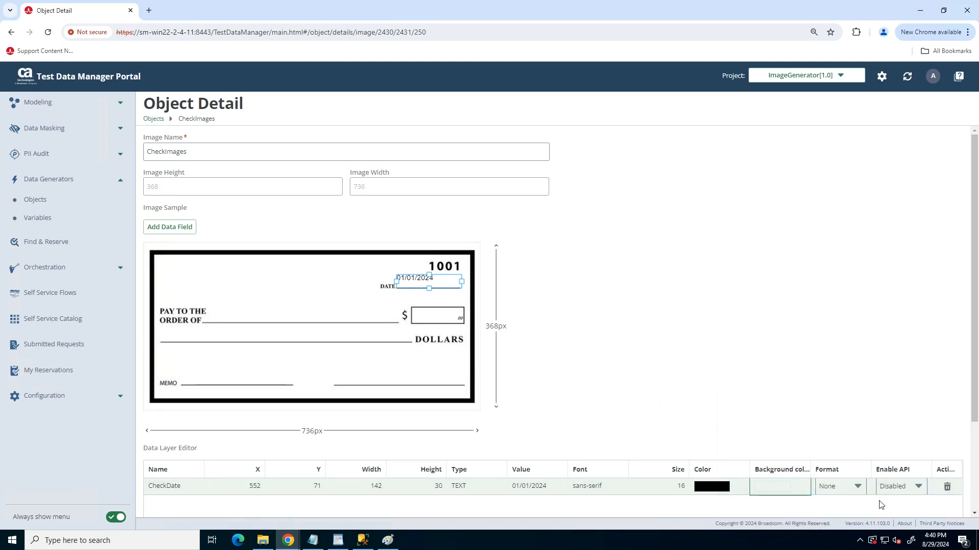
scroll(880, 505, "down", 2)
scroll(869, 461, "down", 1)
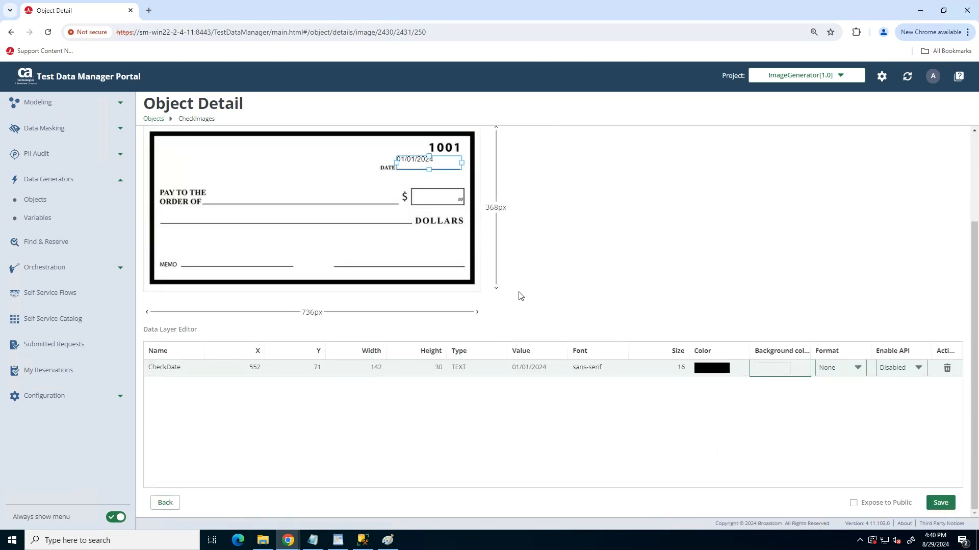
Add a text field over the PAY TO THE ORDER OF line, about 387 by 40 px at about X 152, Y 134
scroll(520, 296, "up", 1)
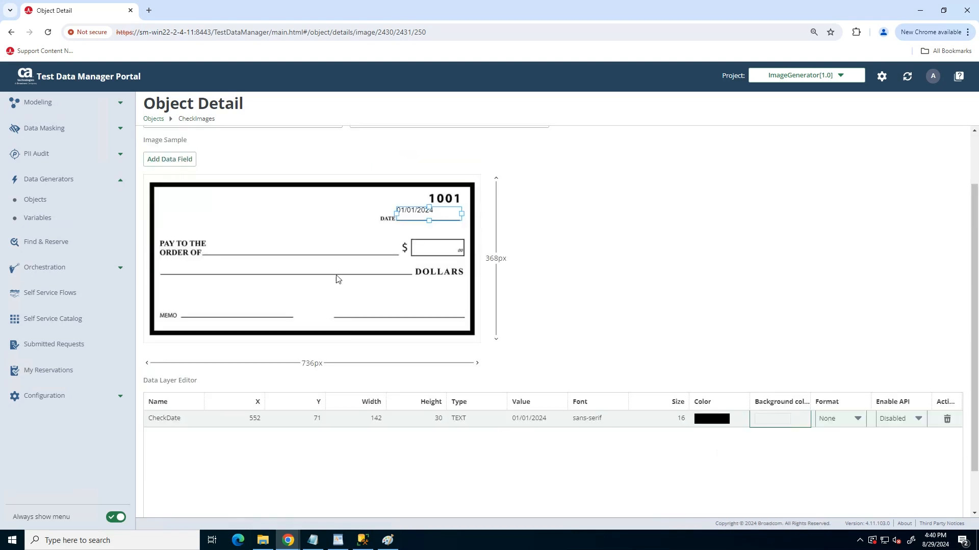
left_click(159, 162)
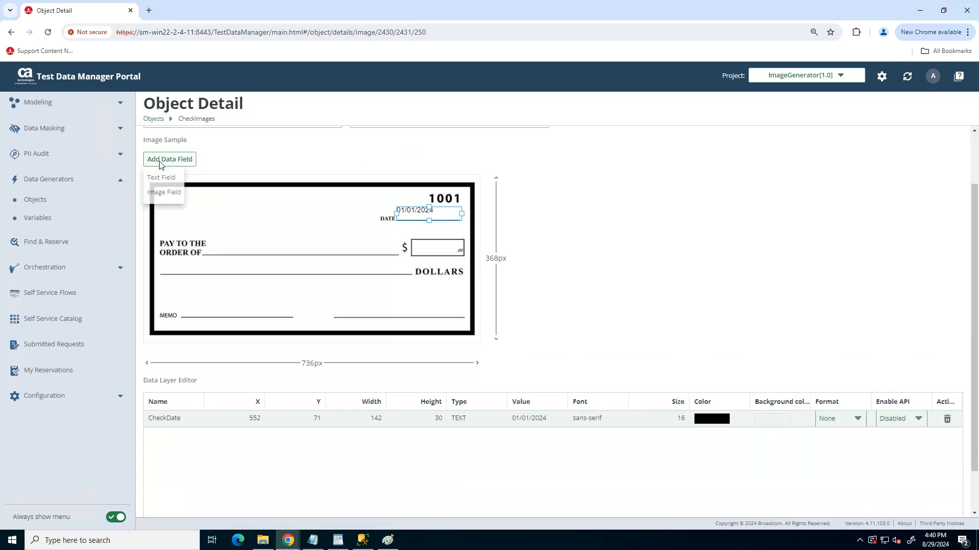
left_click(180, 184)
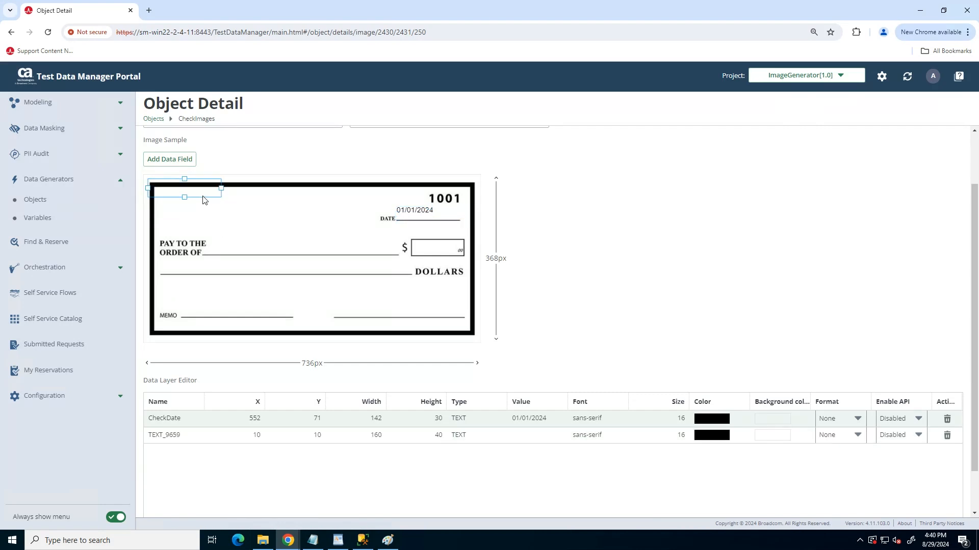
left_click_drag(203, 200, 391, 244)
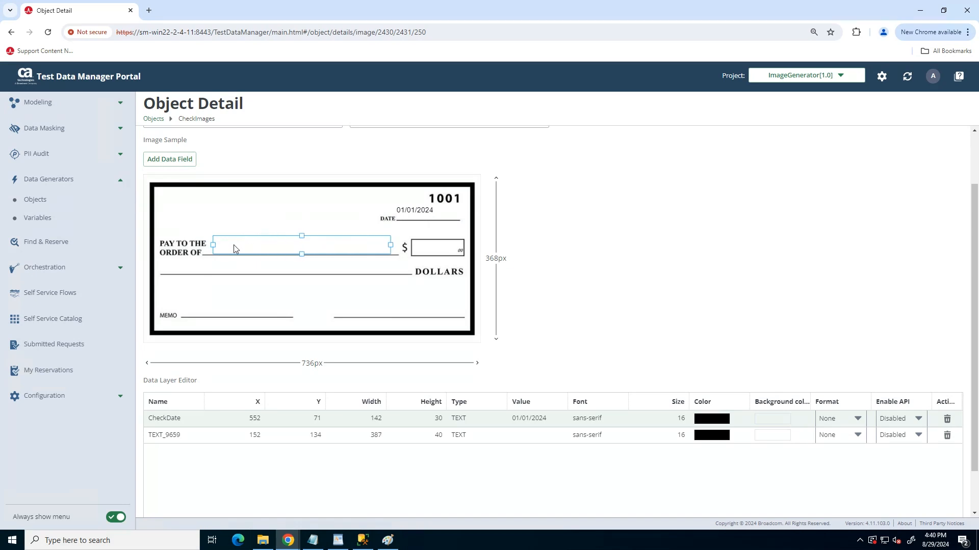
Rename the payee text field as PayTO and enter the payee's full name as its value
double_click(168, 439)
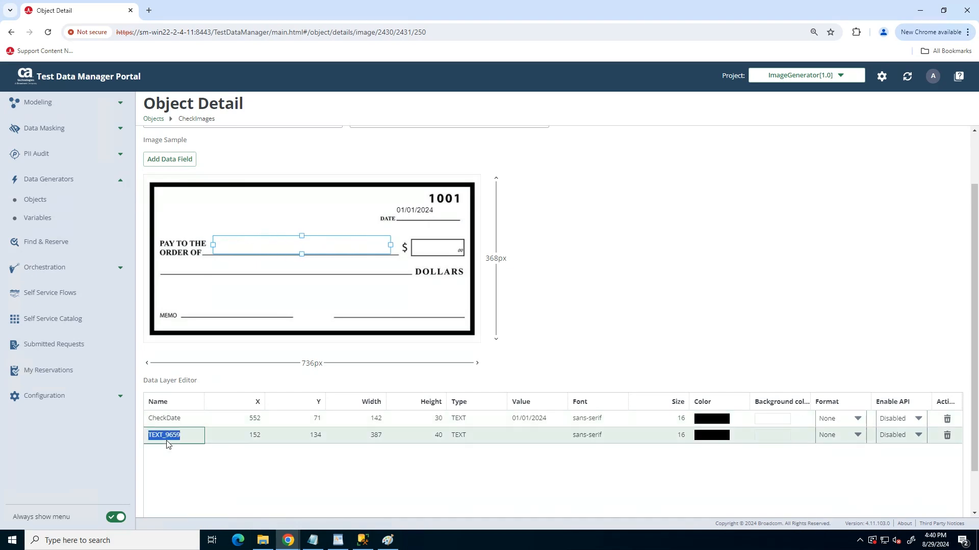
type("C")
type("Pay")
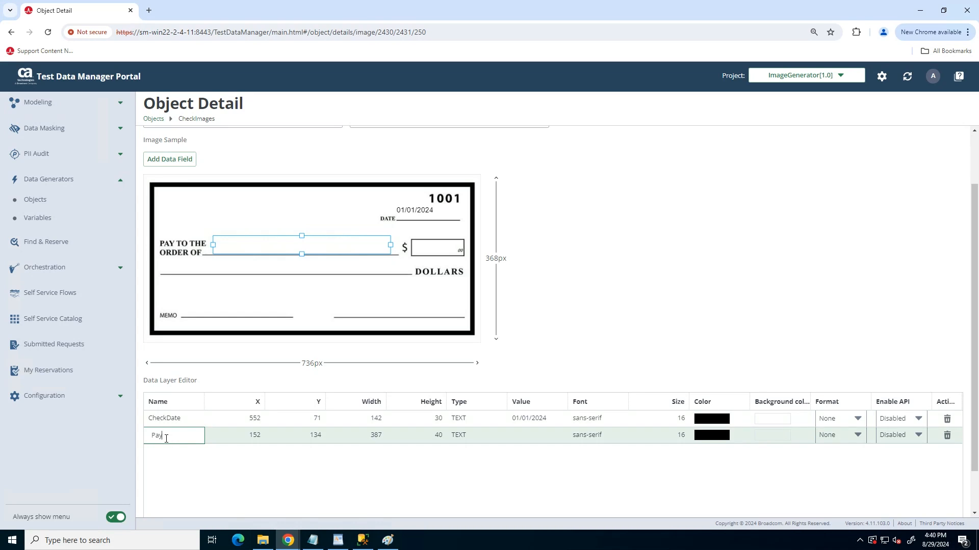
type("tTo")
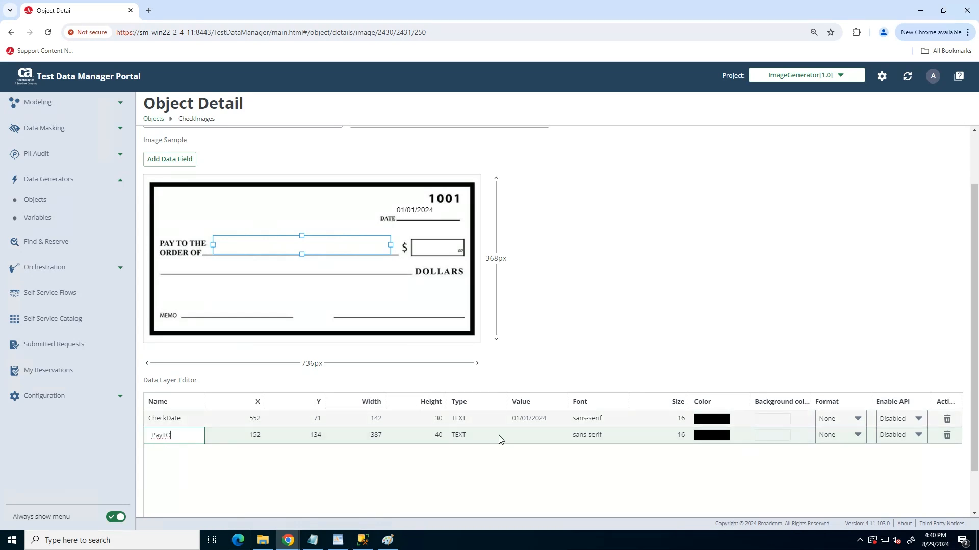
left_click(525, 438)
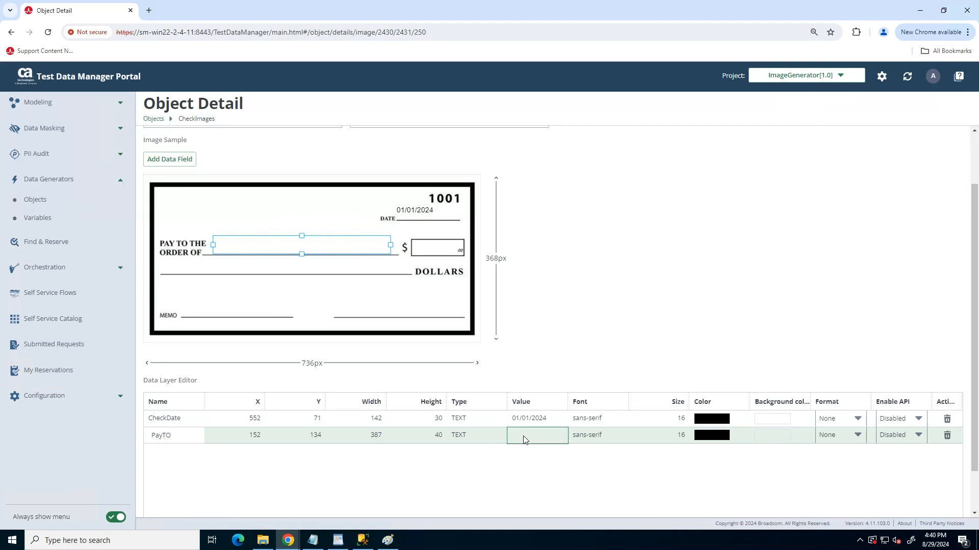
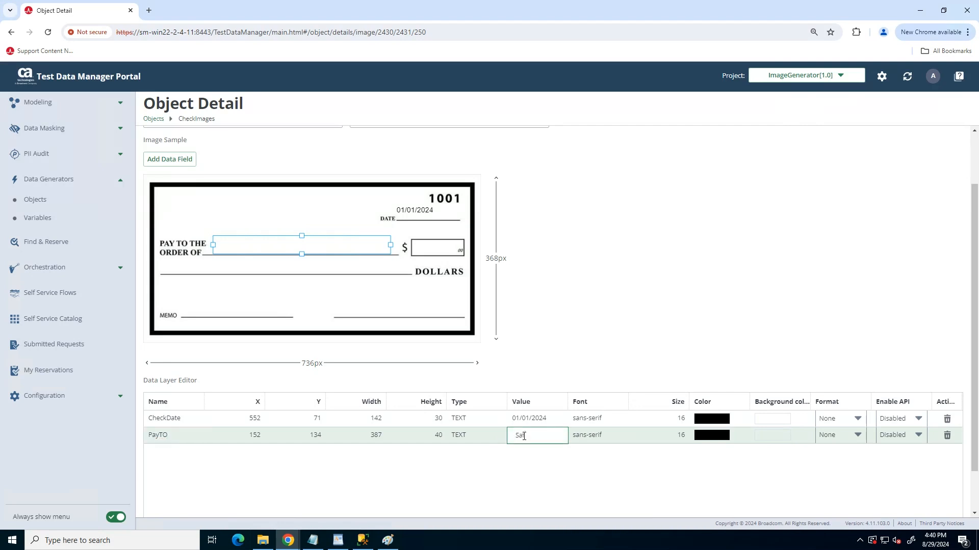
Add a text field over the dollar amount box, about 113 by 40 px at about X 586, Y 141
left_click(153, 160)
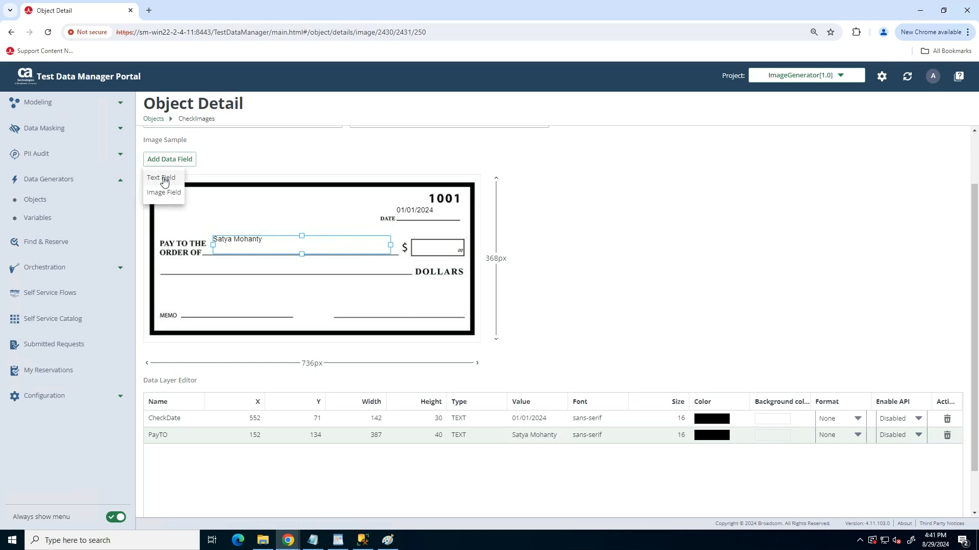
left_click(164, 179)
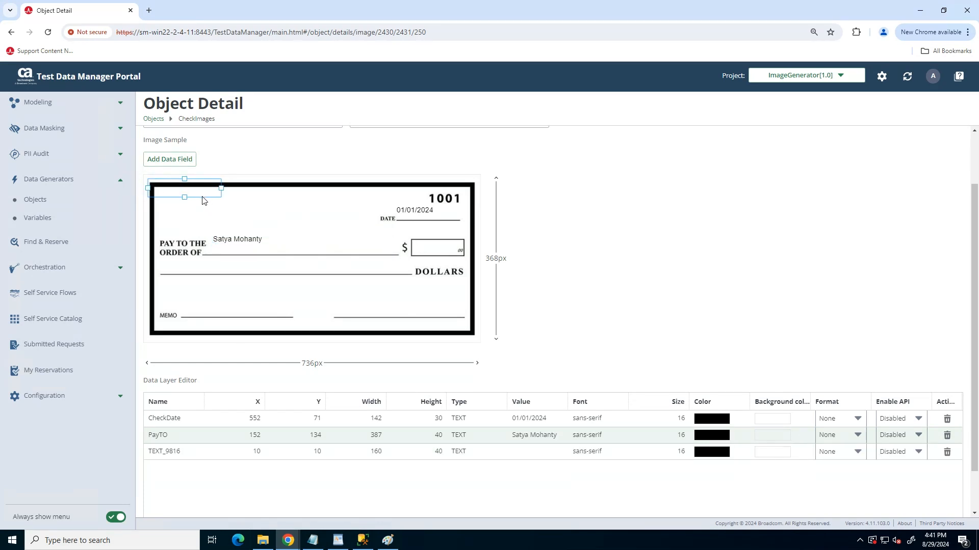
left_click_drag(203, 196, 236, 206)
left_click_drag(360, 247, 465, 259)
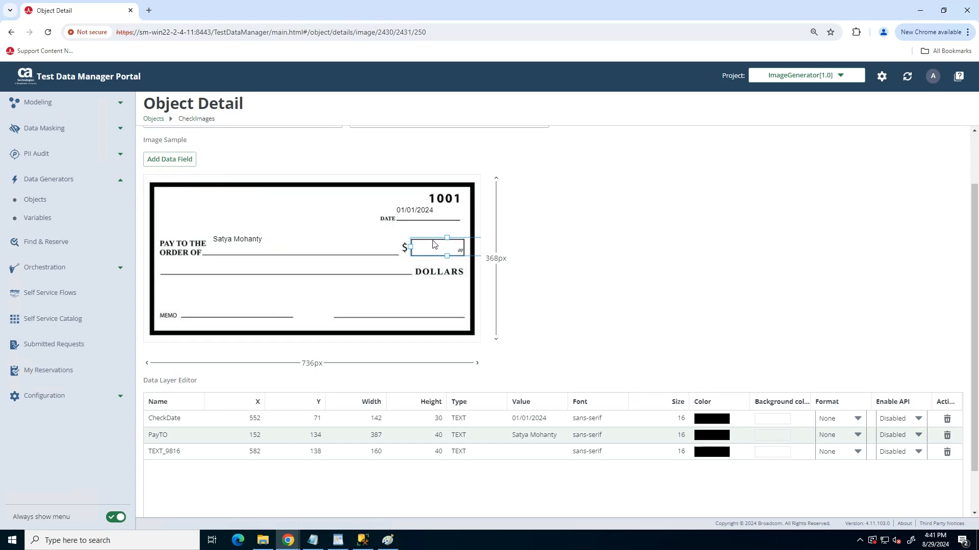
left_click_drag(411, 247, 456, 240)
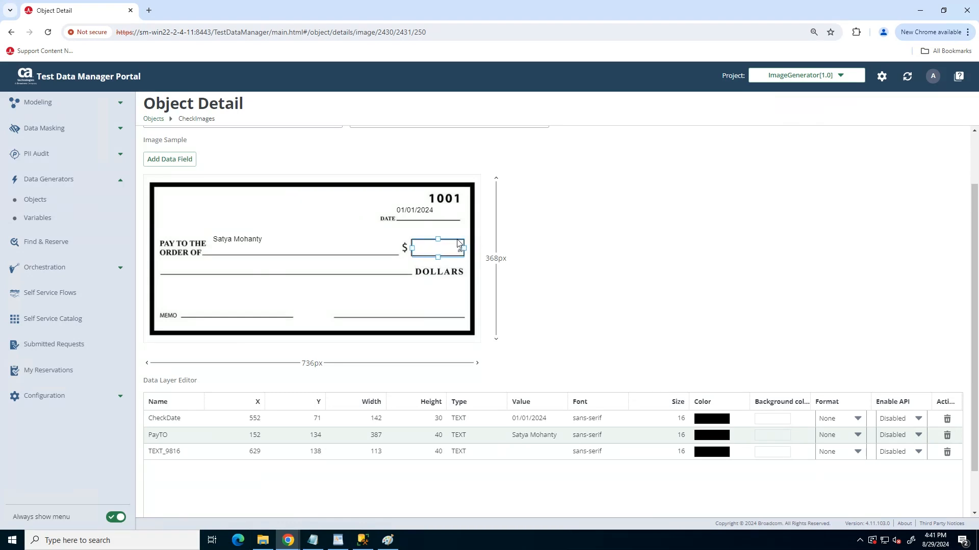
Rename the dollar amount text field as AmountNumbers and set its value to 1000
double_click(159, 452)
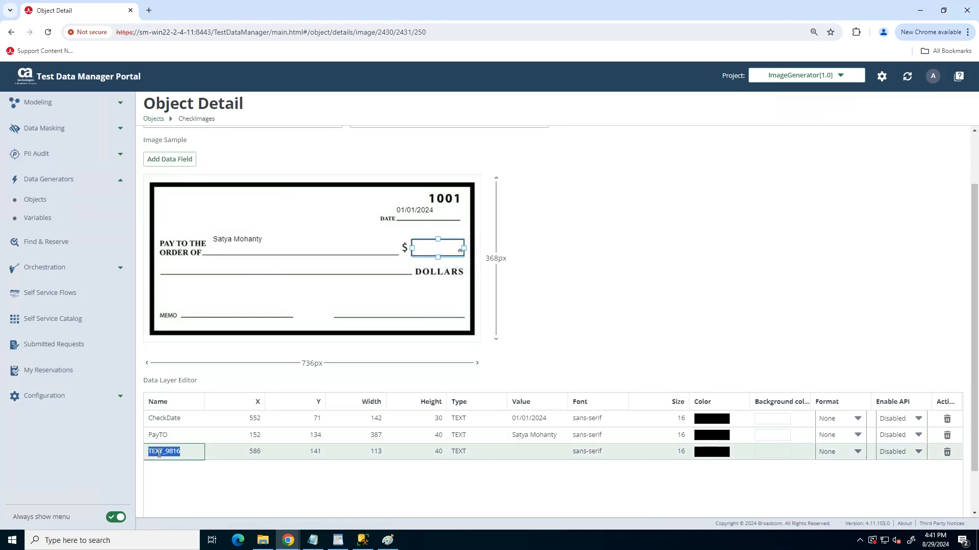
type("Amo")
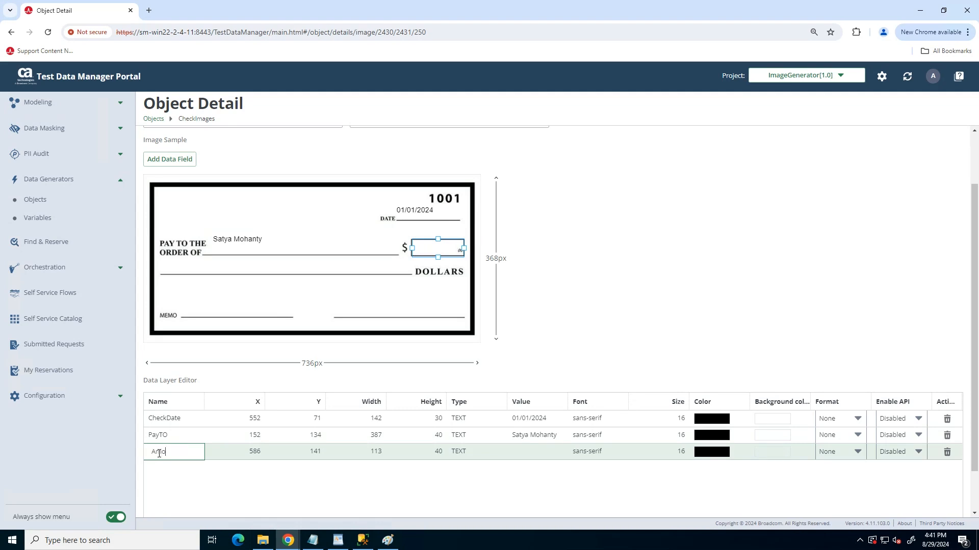
type("untDollars")
key("BackSpace")
key("BackSpace")
key("BackSpace")
key("BackSpace")
type("Numbers")
left_click(534, 453)
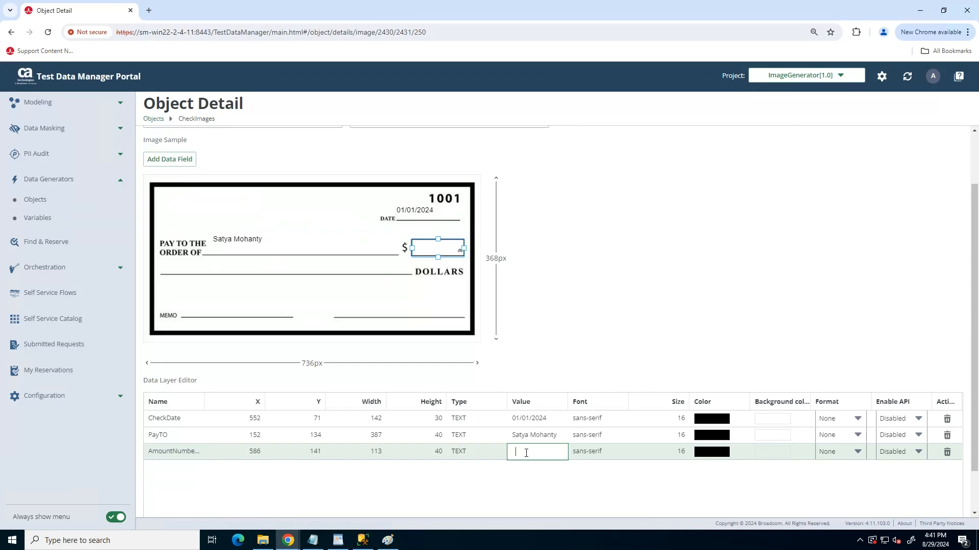
type("1000")
left_click(204, 277)
Add a text field over the line before DOLLARS, about 544 by 40 px at about X 36, Y 179
left_click(171, 161)
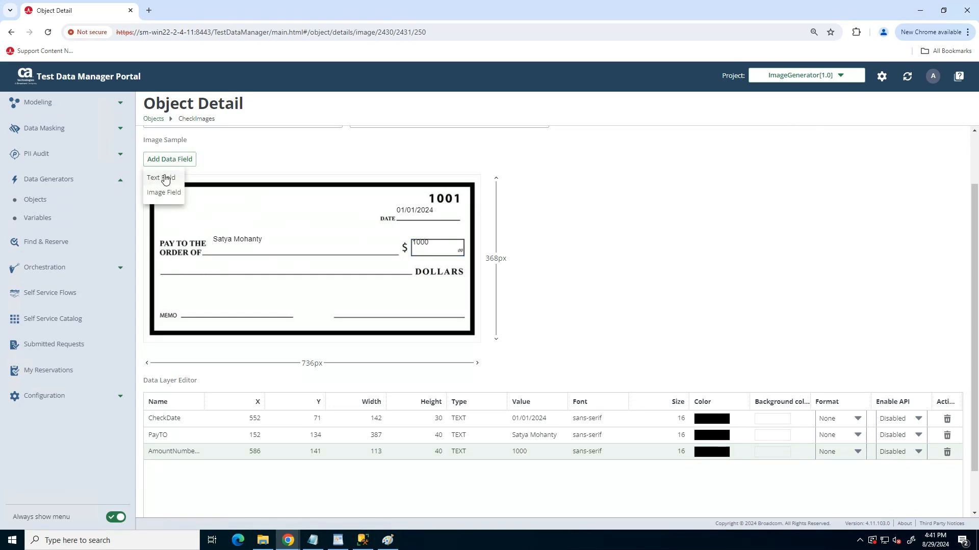
left_click(164, 178)
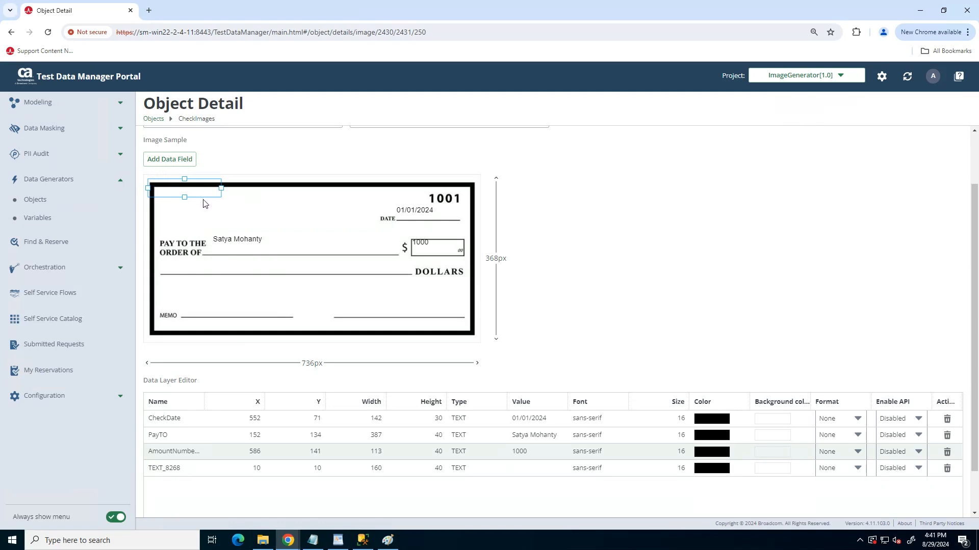
left_click_drag(204, 203, 409, 265)
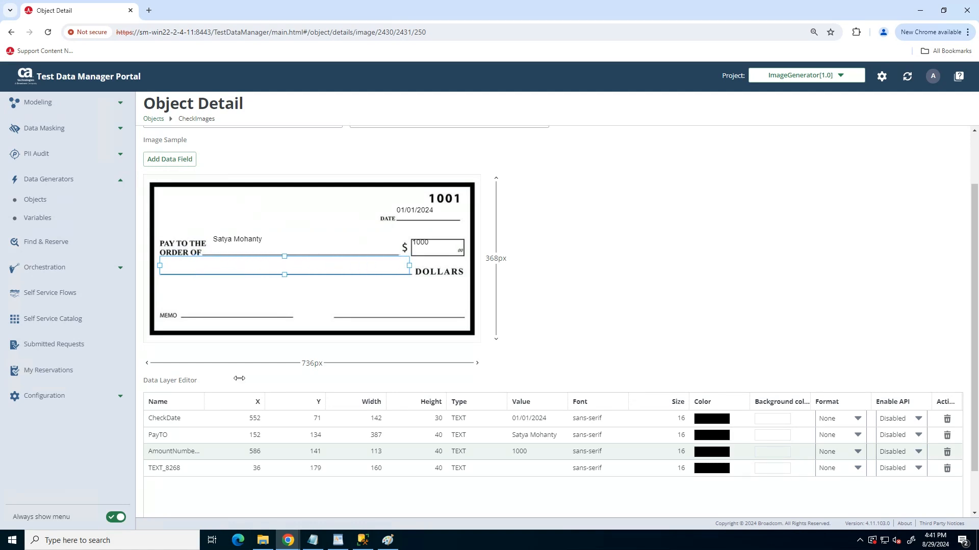
Rename the text field on the DOLLARS line as AmountWords
left_click(163, 469)
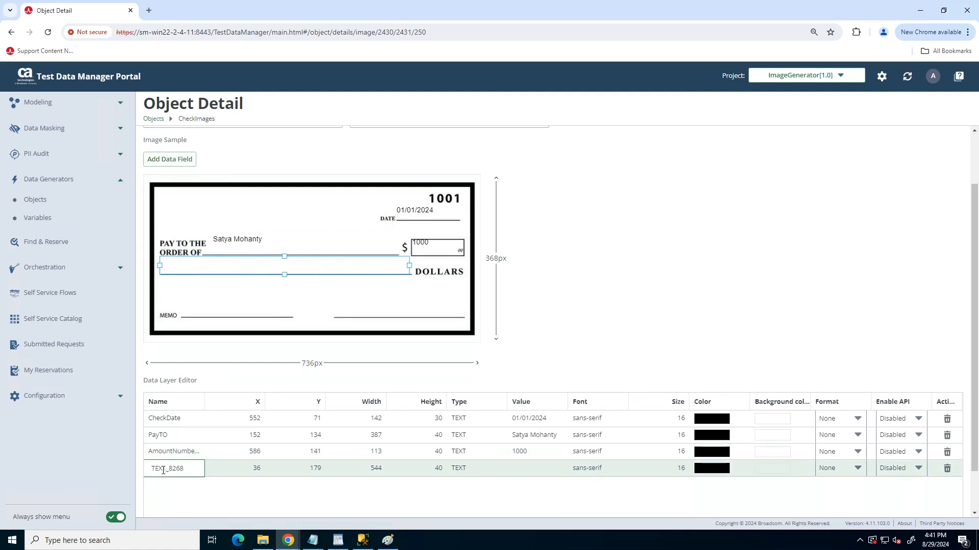
double_click(163, 470)
type("AmountWords")
Set the value of the AmountWords field to One Thousand Only
left_click(527, 468)
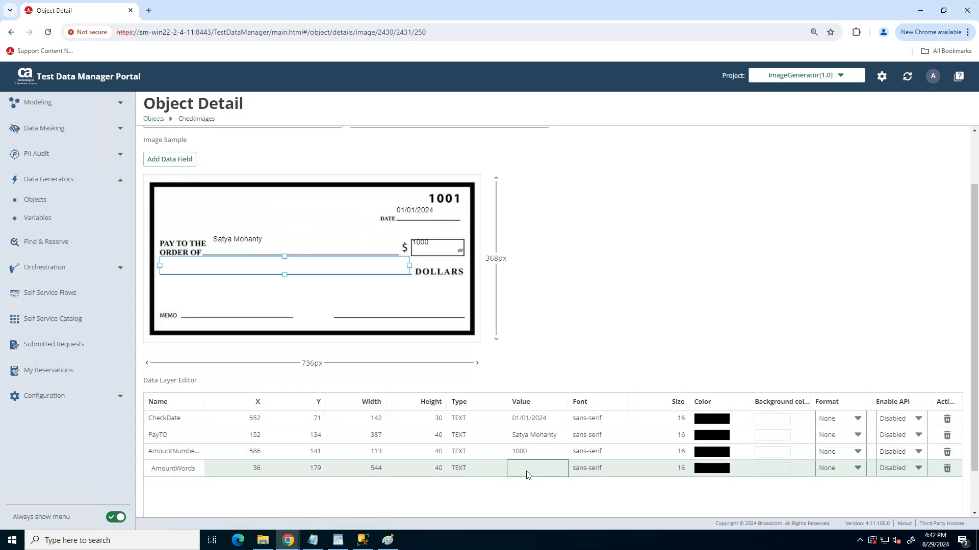
type("O")
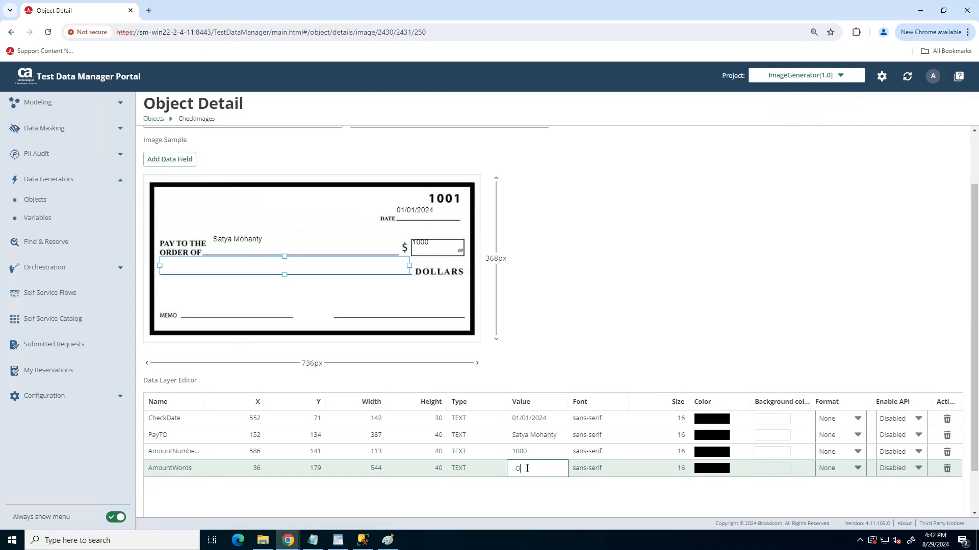
type("ne ThousandOnly")
key("Left")
key("Left")
key("Left")
key("Left")
key("Left")
key("Left")
key("Return")
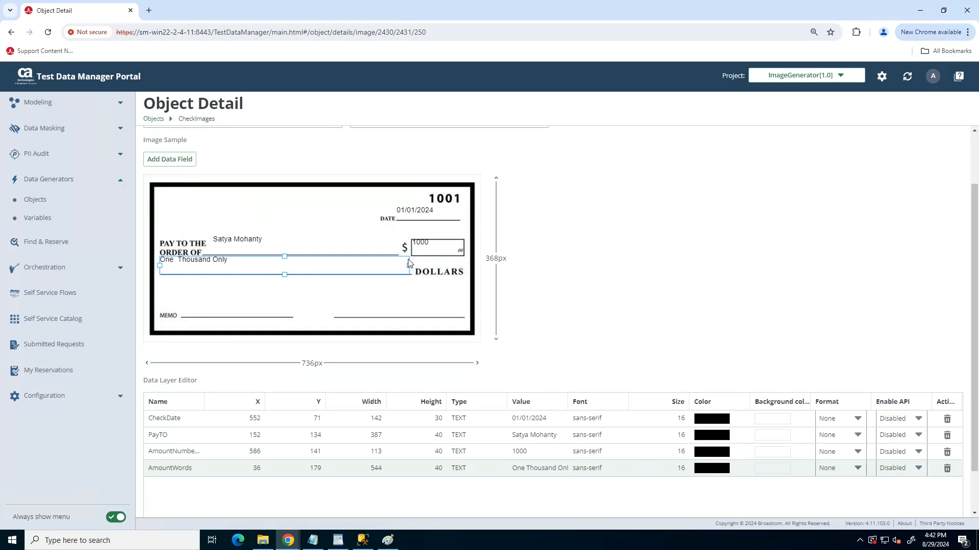
Reposition AmountWords to about X 38, Y 192, PayTO to about X 148, Y 144 and AmountNumbers to about X 586, Y 149
left_click_drag(410, 263, 411, 270)
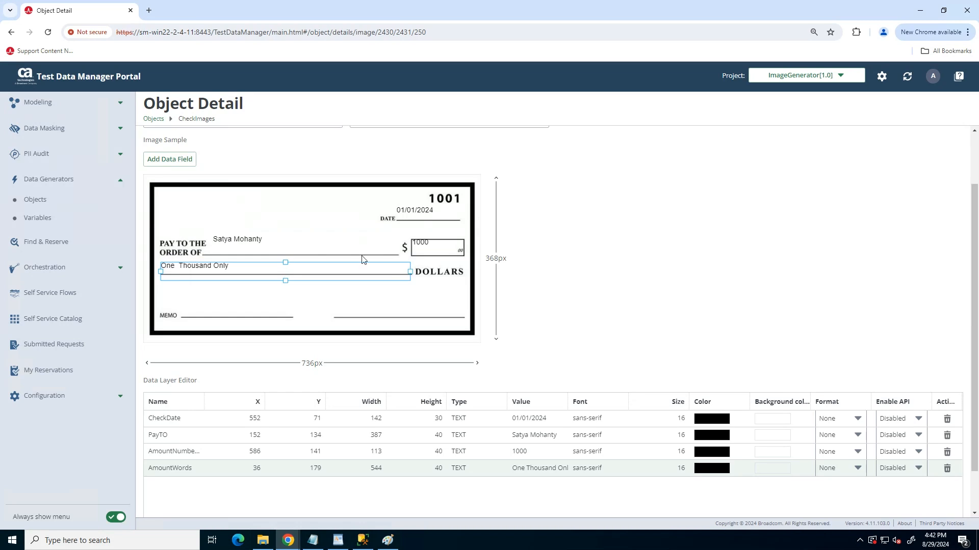
left_click(260, 240)
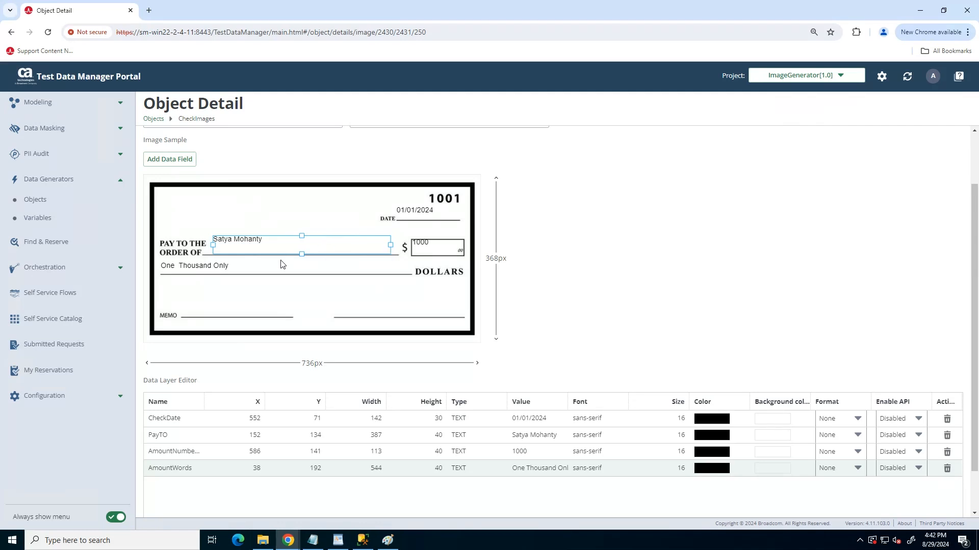
left_click_drag(215, 255, 212, 258)
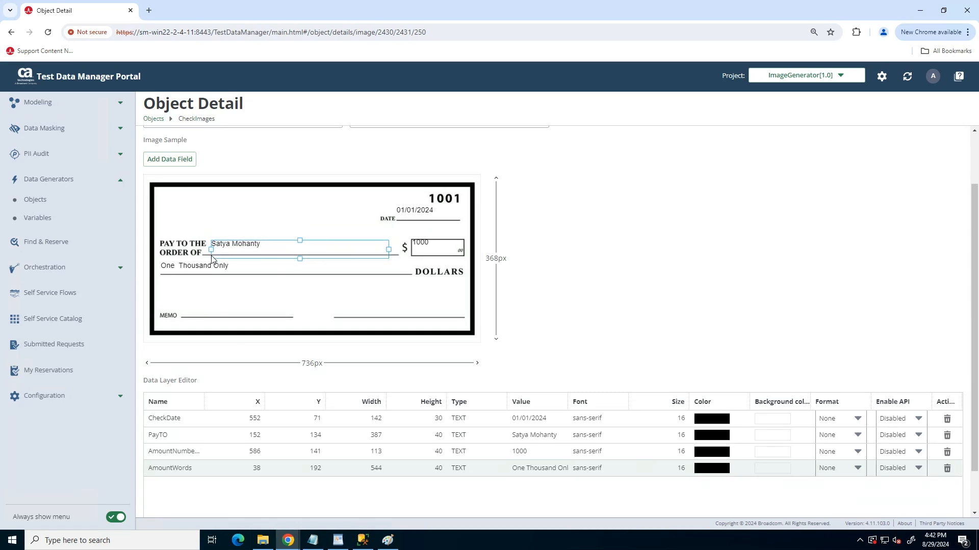
left_click(427, 248)
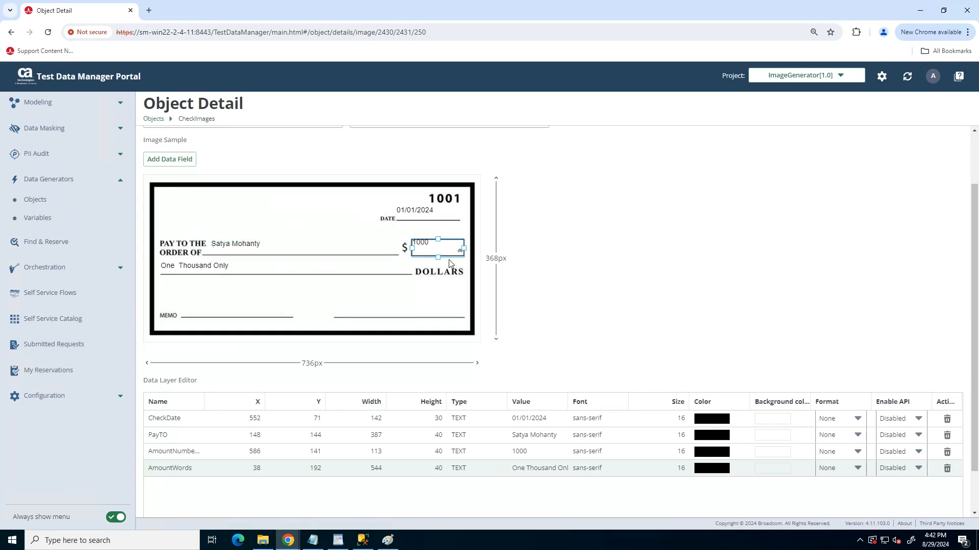
left_click_drag(449, 260, 449, 262)
Add a text field on the MEMO line, 160 by 40 px at about X 85, Y 279
left_click(172, 161)
left_click(162, 182)
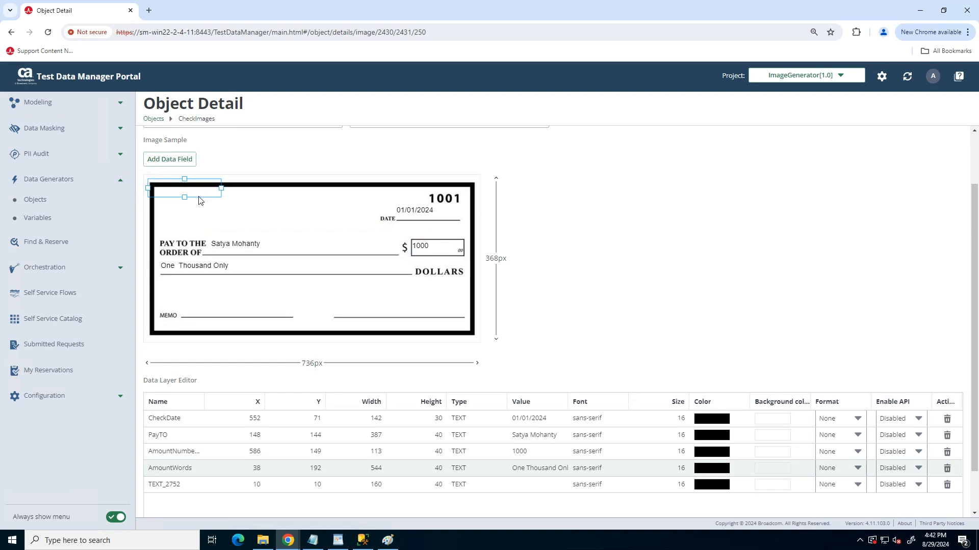
left_click_drag(203, 199, 234, 324)
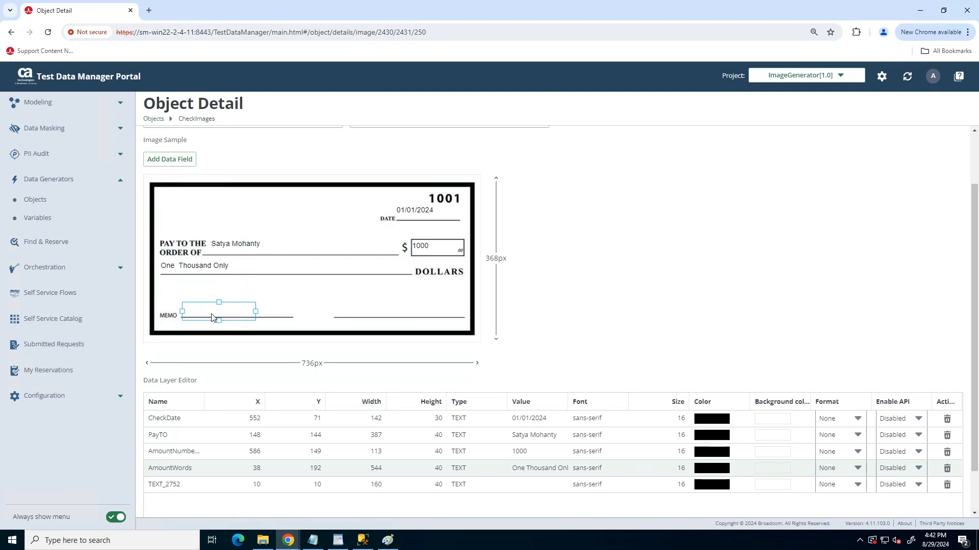
Rename the text field on the MEMO line as Memo and set its value to Demo Memo
double_click(169, 485)
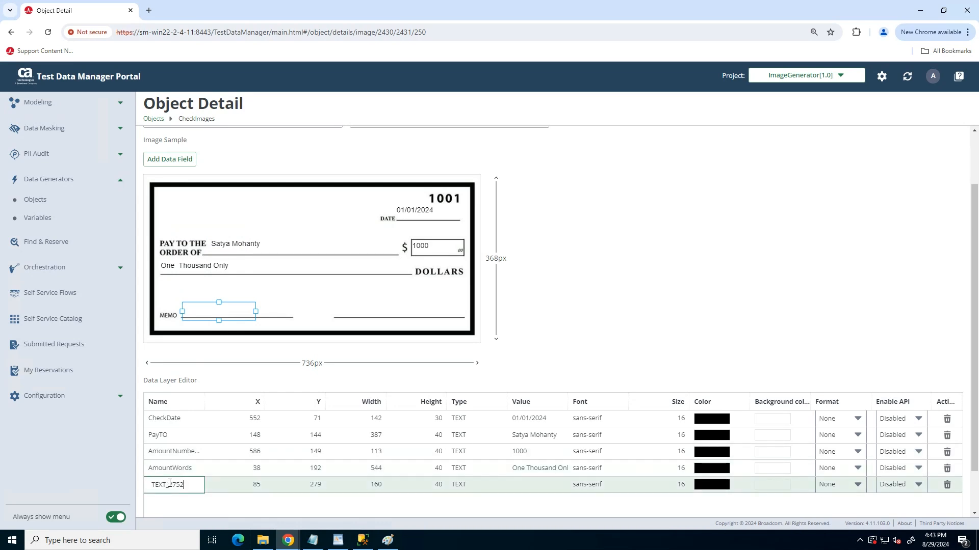
key("ctrl+a")
type("Memo")
double_click(530, 486)
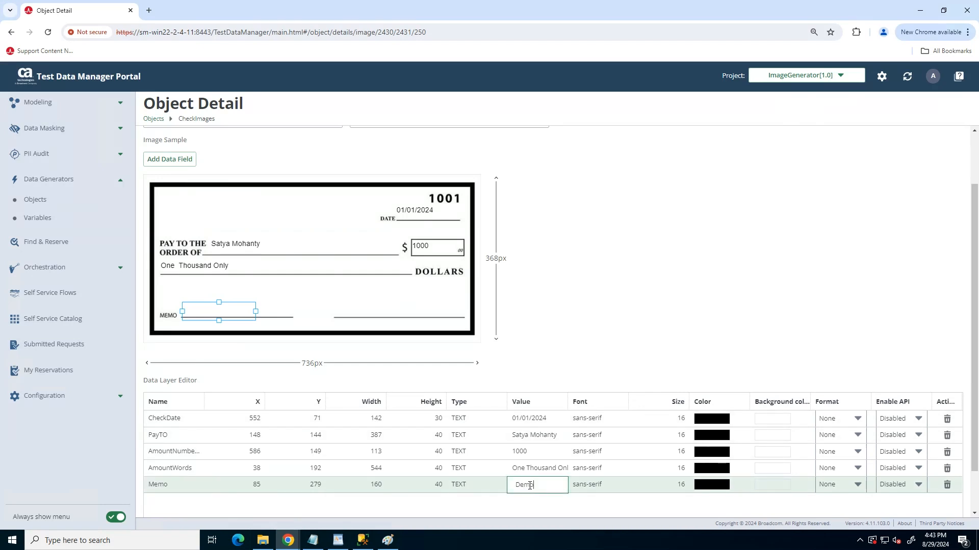
type("Demo Memo")
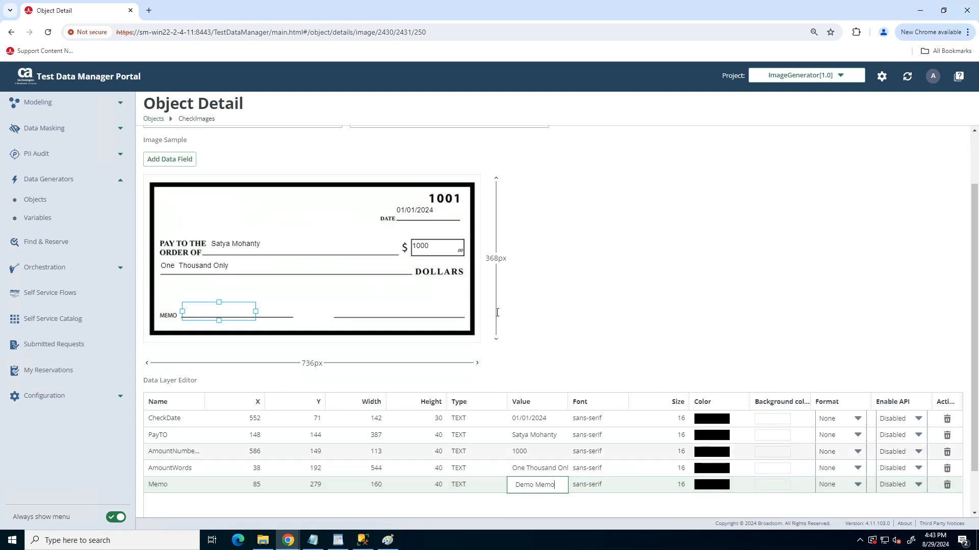
left_click(348, 316)
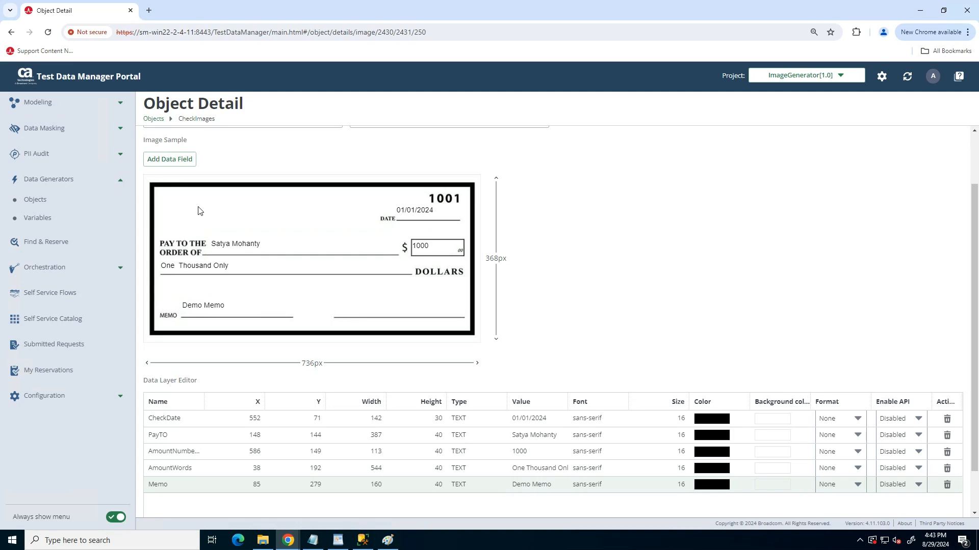
Add a text field over the signature line, 160 by 40 px at about X 422, Y 266
left_click(158, 162)
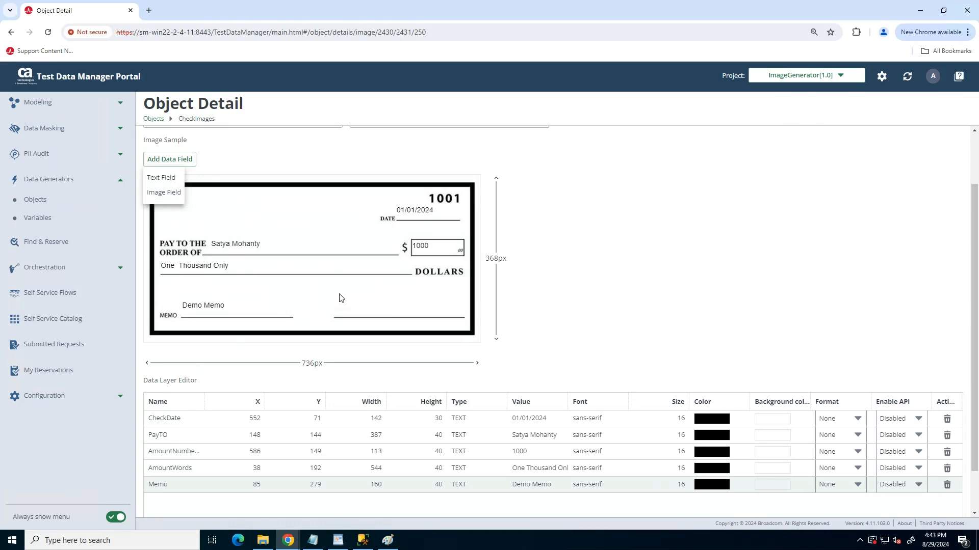
left_click(161, 178)
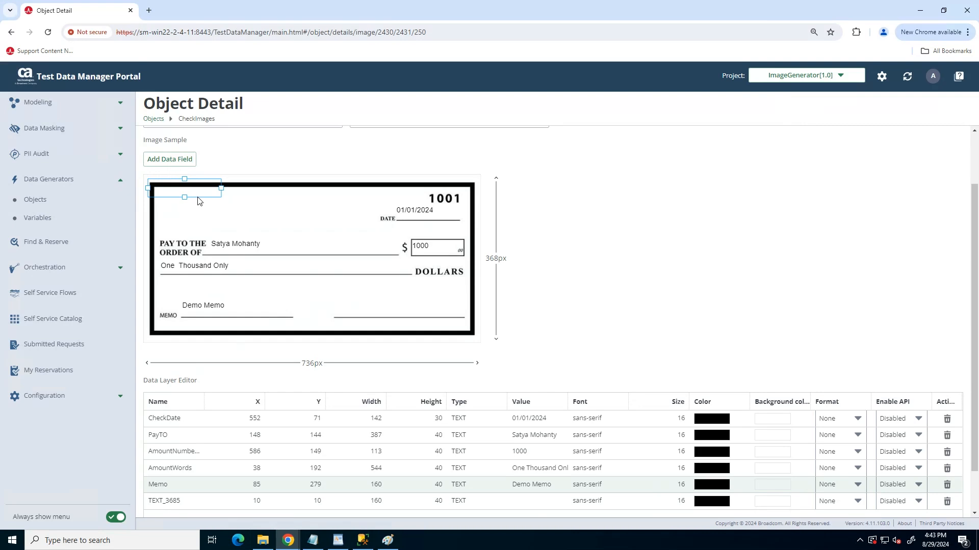
mouse_move(199, 198)
left_mouse_down()
mouse_move(324, 258)
mouse_move(373, 321)
mouse_move(386, 317)
left_mouse_up()
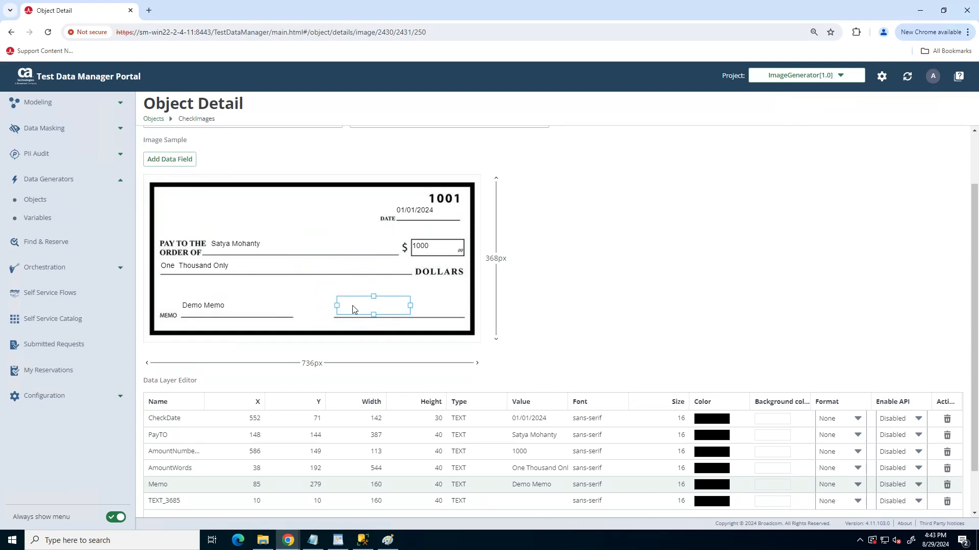
Try to rename the signature line's text field as Signature and widen it to about 257 px
left_click(166, 501)
type("S")
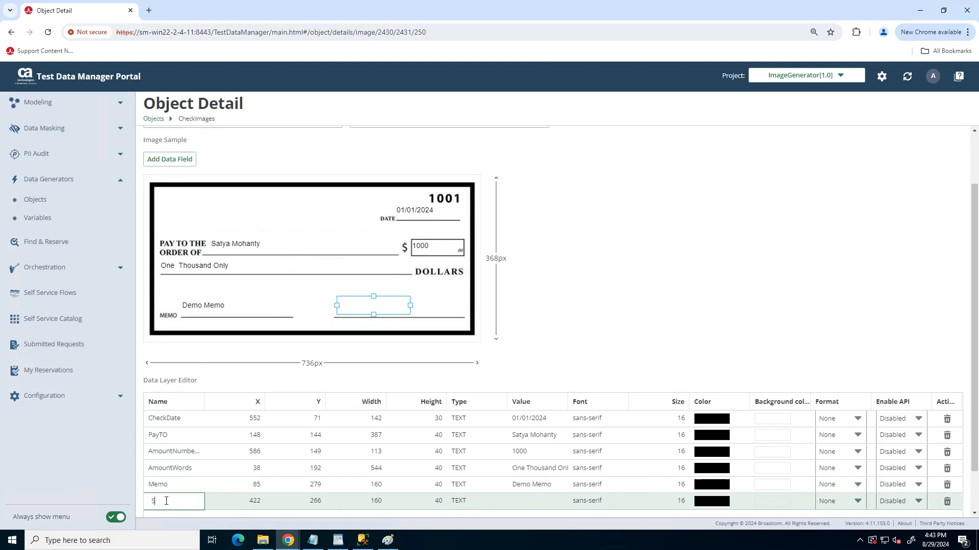
type("ignature")
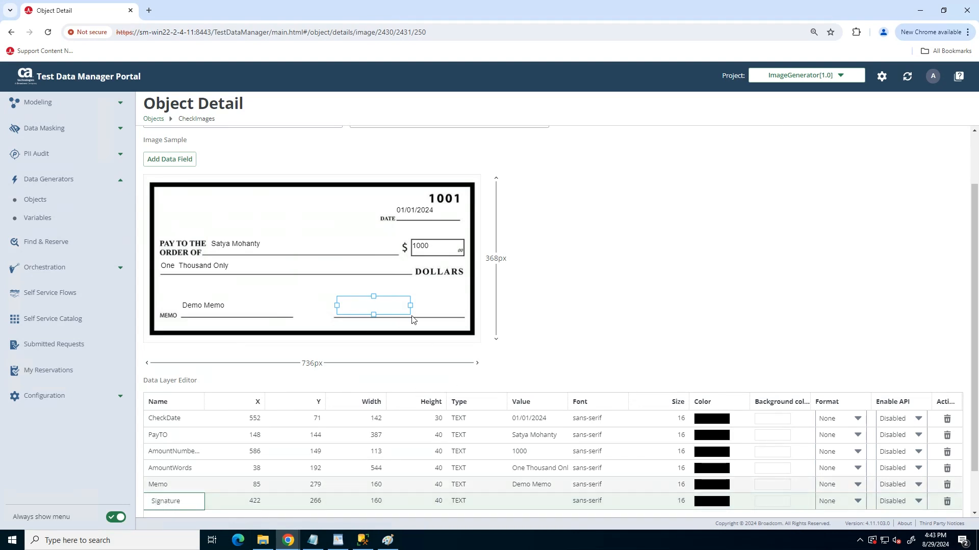
left_click_drag(411, 305, 454, 305)
Enter the signer's name as the value of the text field on the signature line
left_click(524, 501)
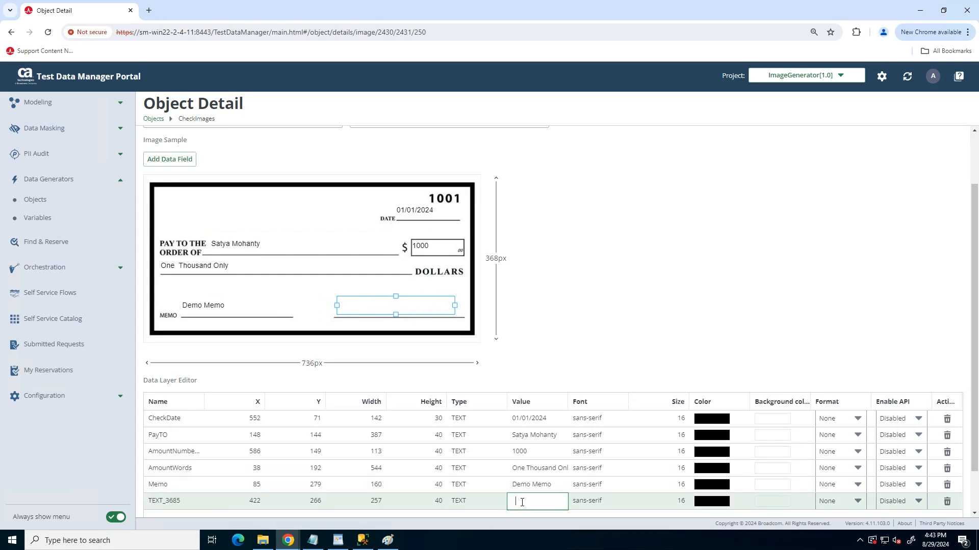
type("SatyaM")
left_click(672, 280)
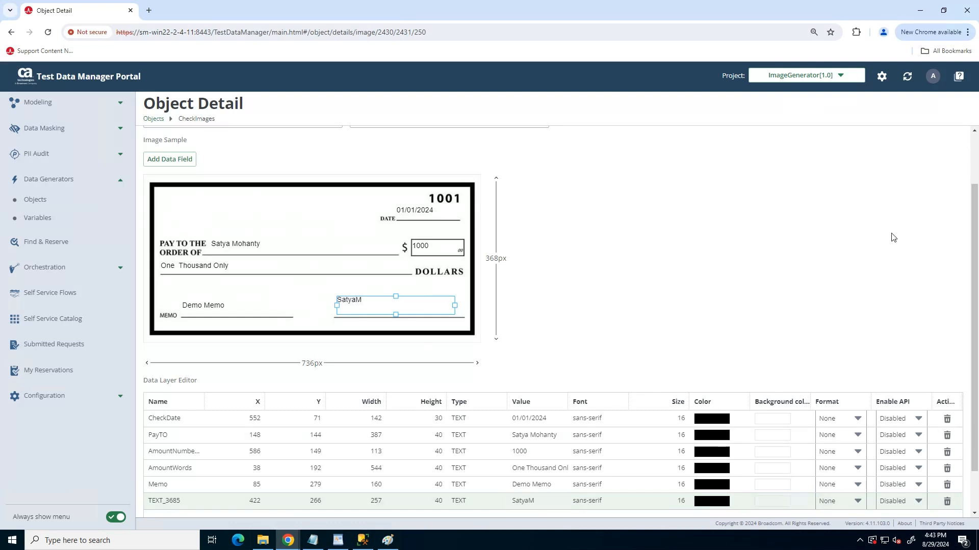
left_click_drag(975, 239, 975, 317)
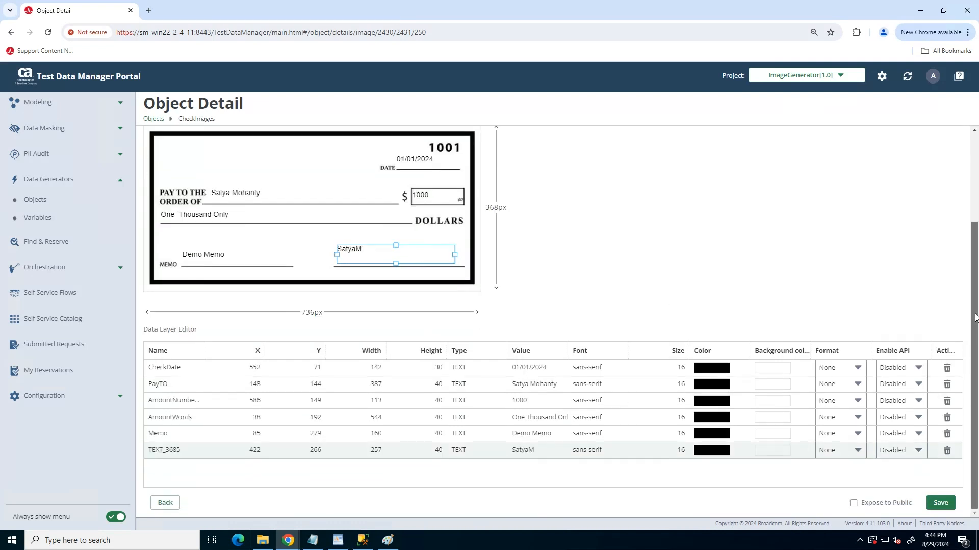
scroll(977, 214, "up", 2)
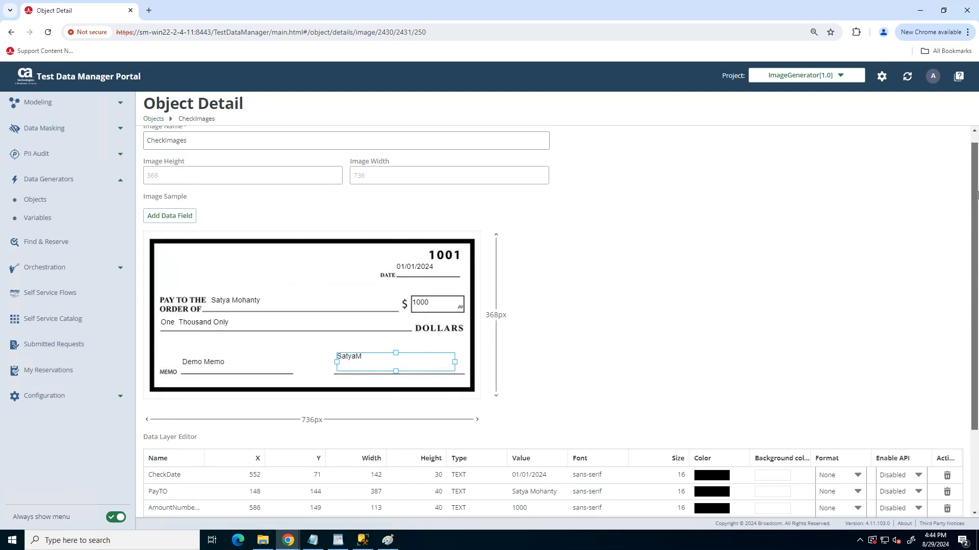
scroll(977, 186, "up", 1)
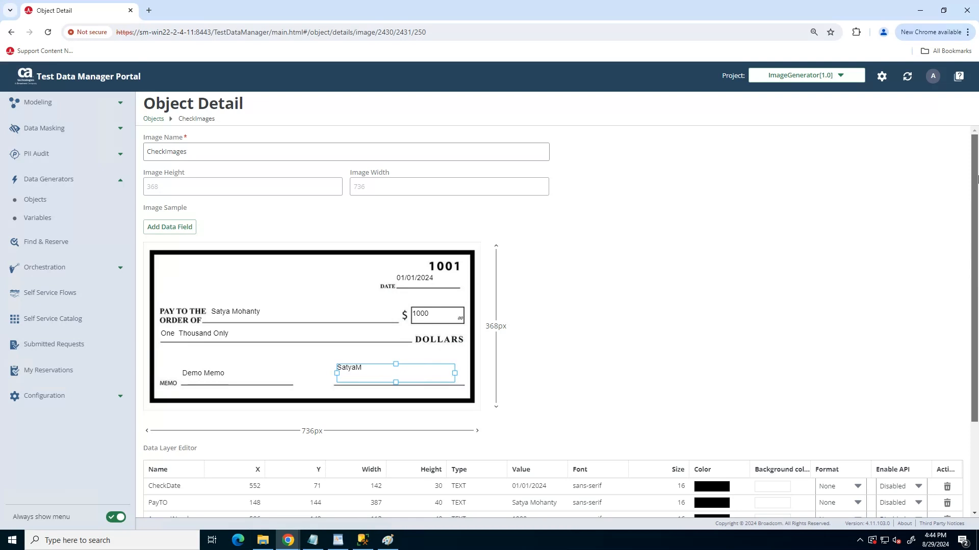
scroll(975, 204, "down", 1)
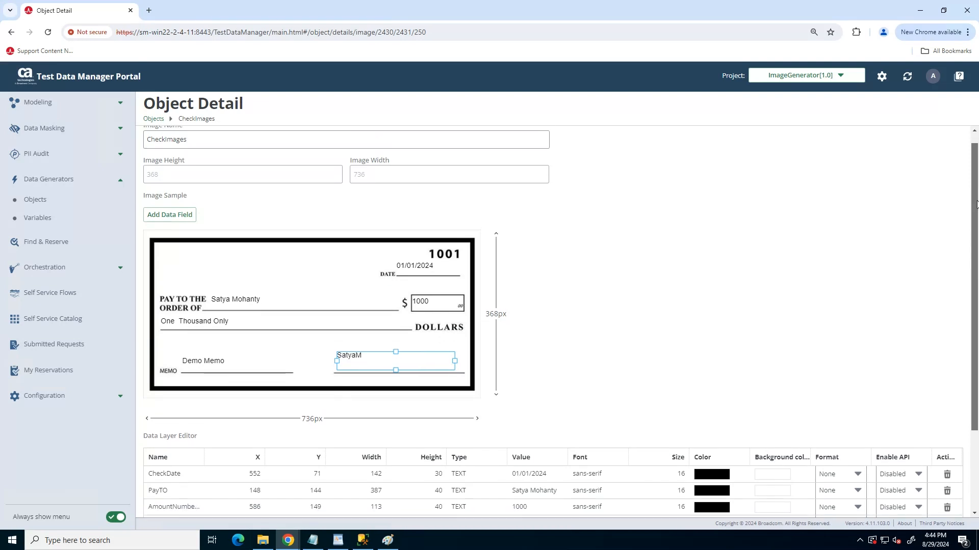
Save the CheckImages object with its data fields and return to the Objects list
scroll(976, 235, "down", 2)
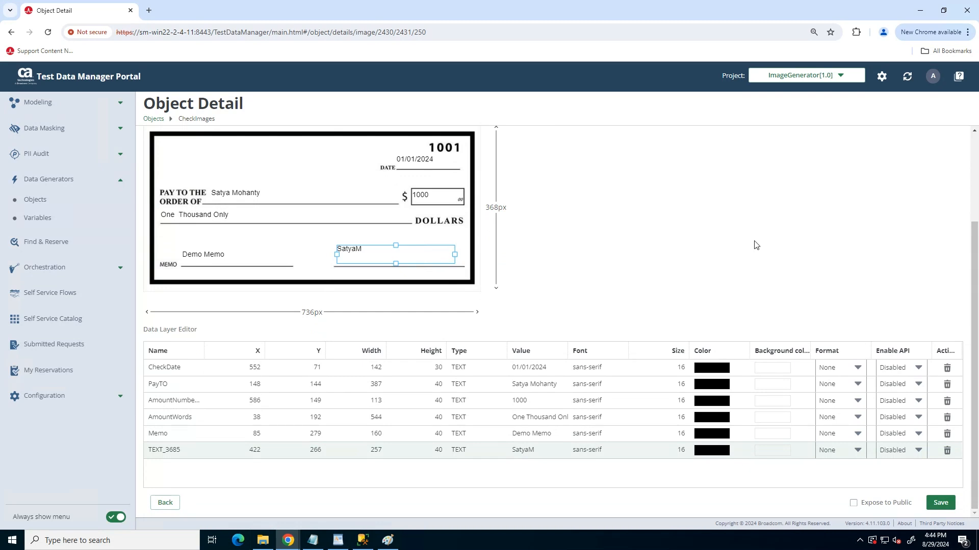
left_click(940, 502)
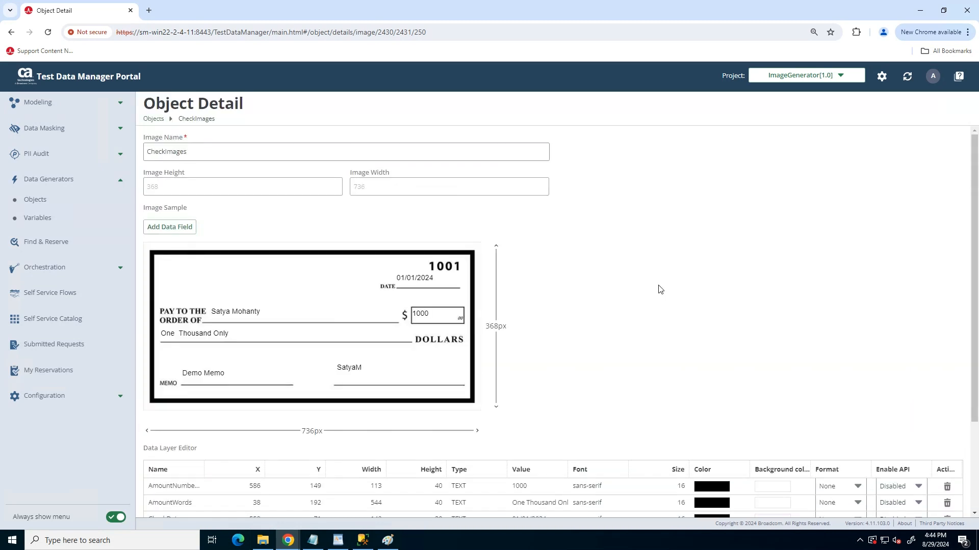
left_click(153, 118)
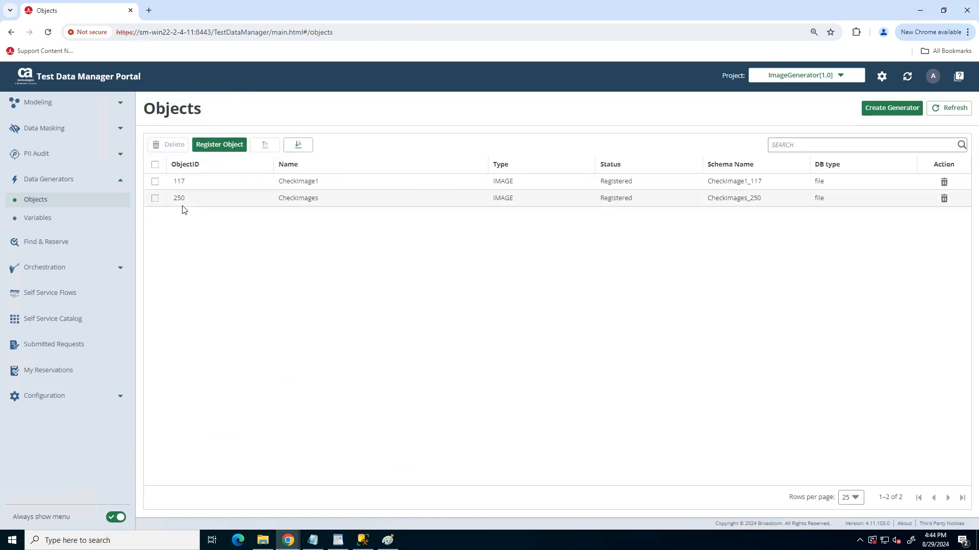
Create a generator from the CheckImages object, named CheckImageDemo1 with the description demo, keeping the General DB type
left_click(155, 200)
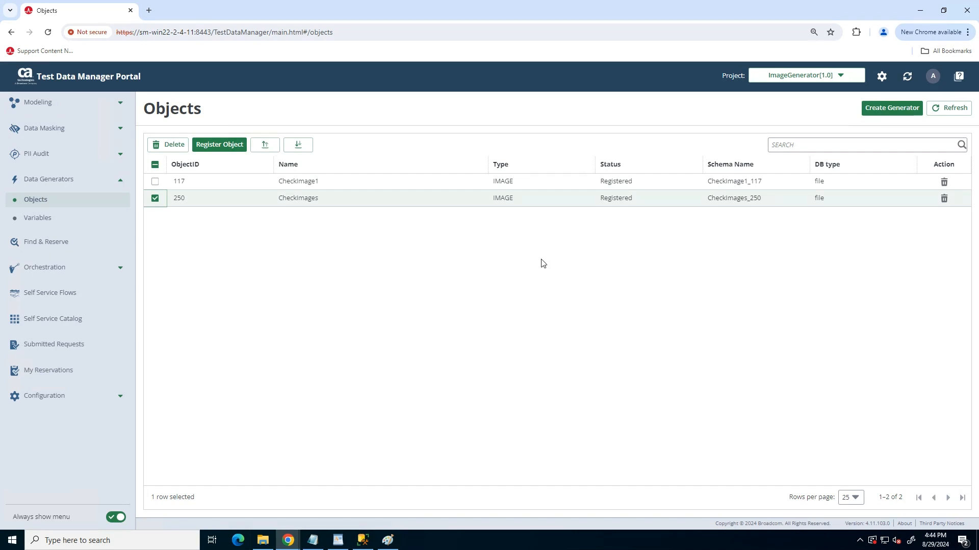
left_click(893, 113)
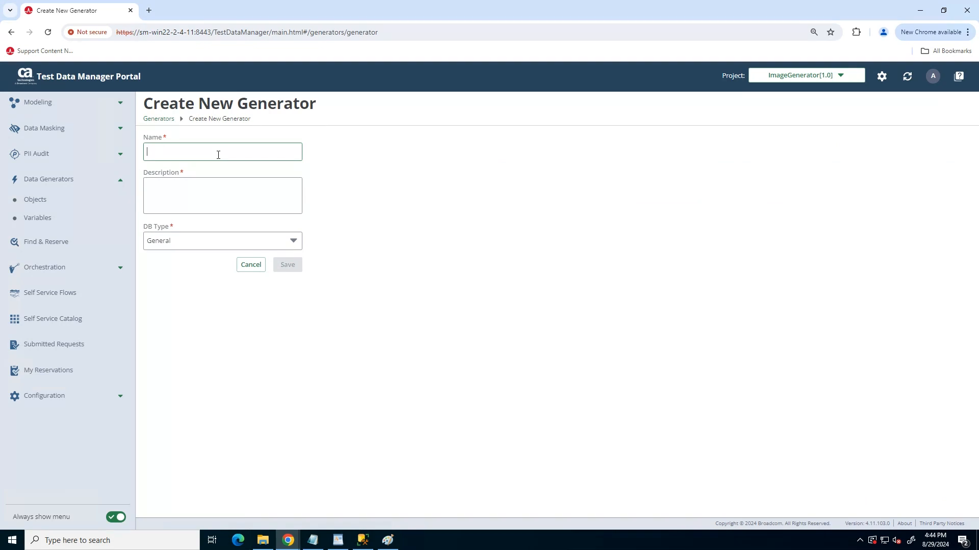
type("CheckImageDemo1")
key("Tab")
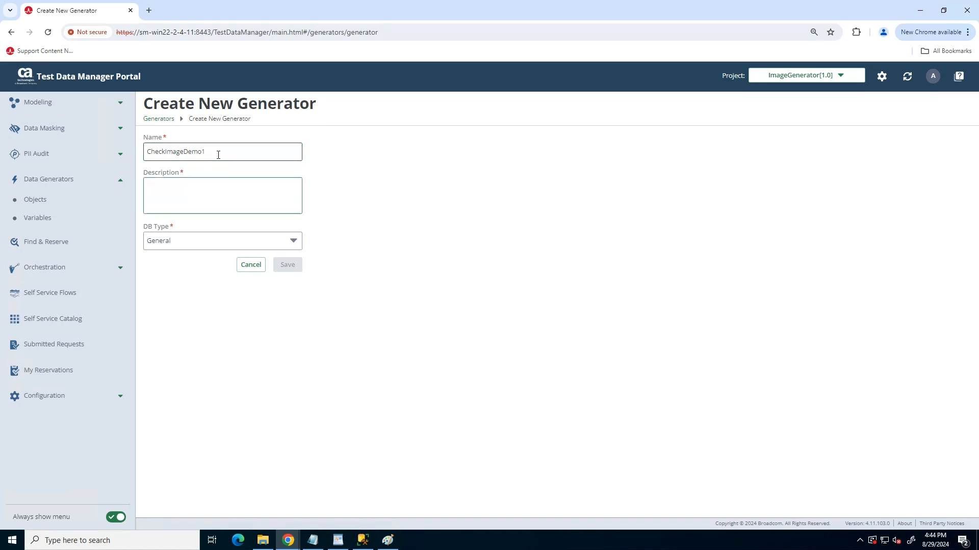
type("demo")
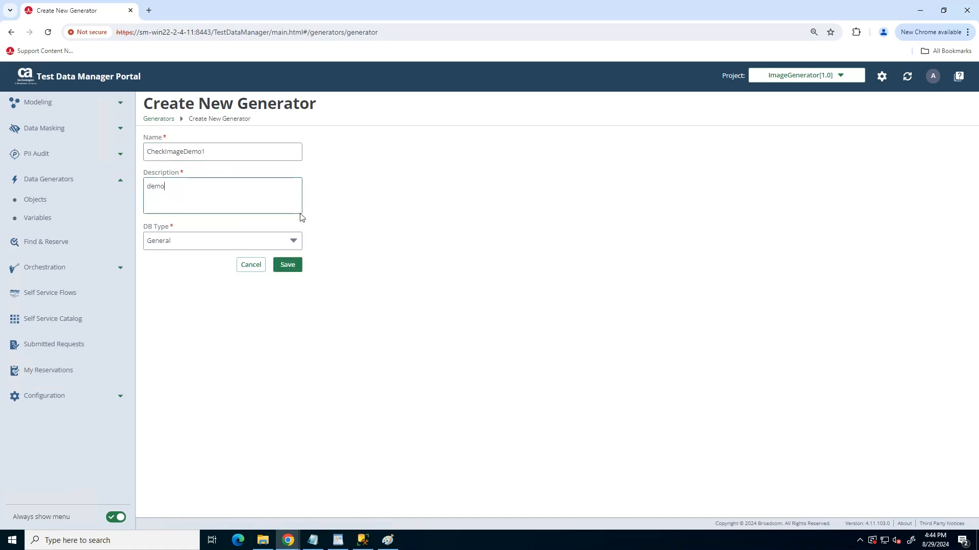
left_click(286, 267)
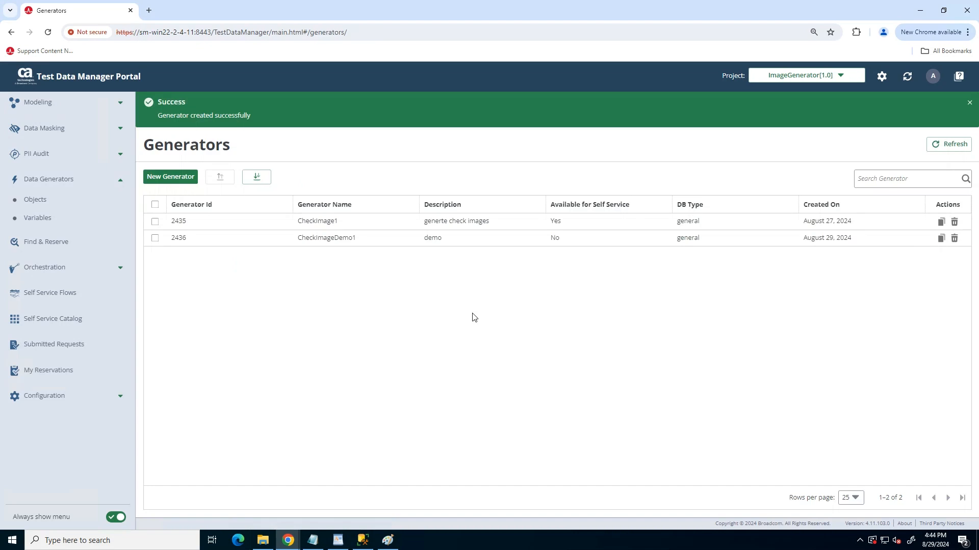
Open the CheckImageDemo1 generator, select the CheckImage1 table for it and add one data row
left_click(326, 238)
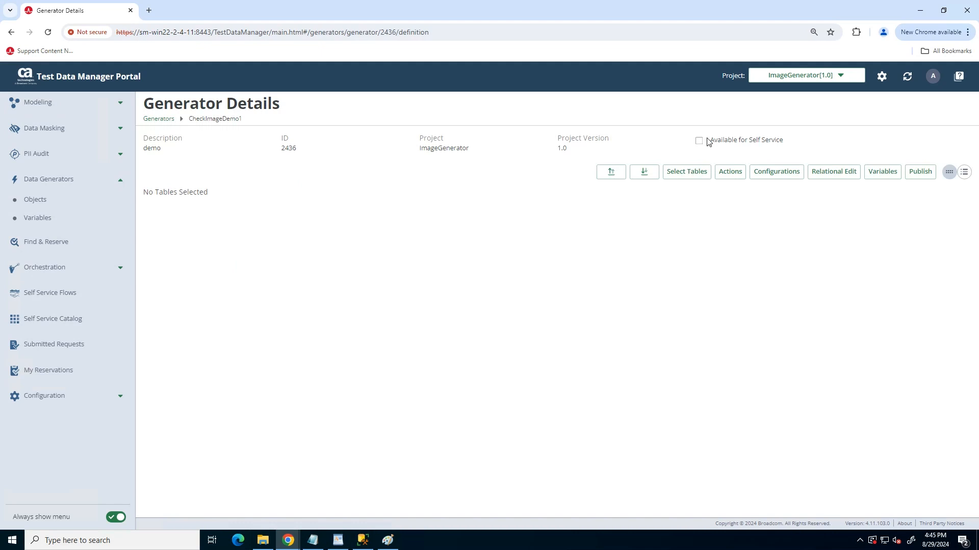
left_click(684, 175)
left_click(338, 329)
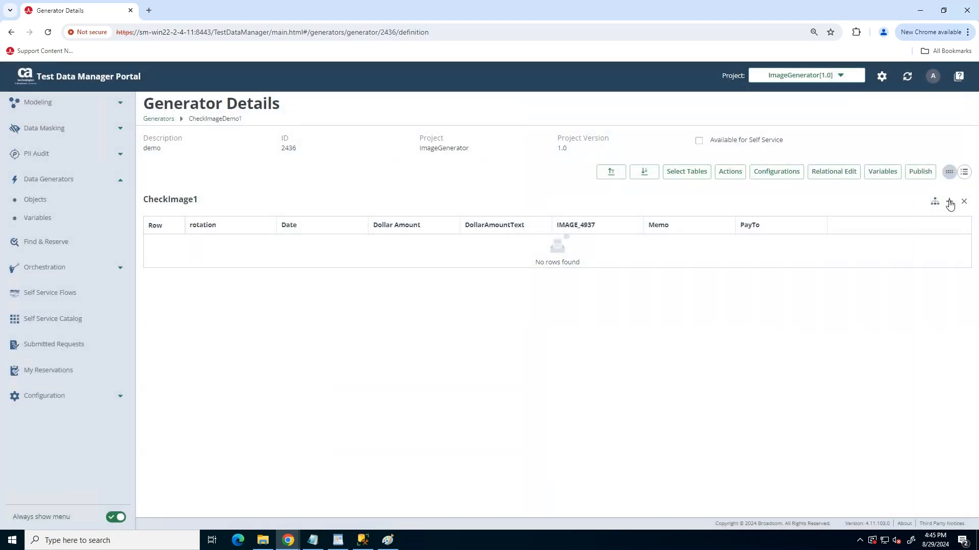
left_click(949, 202)
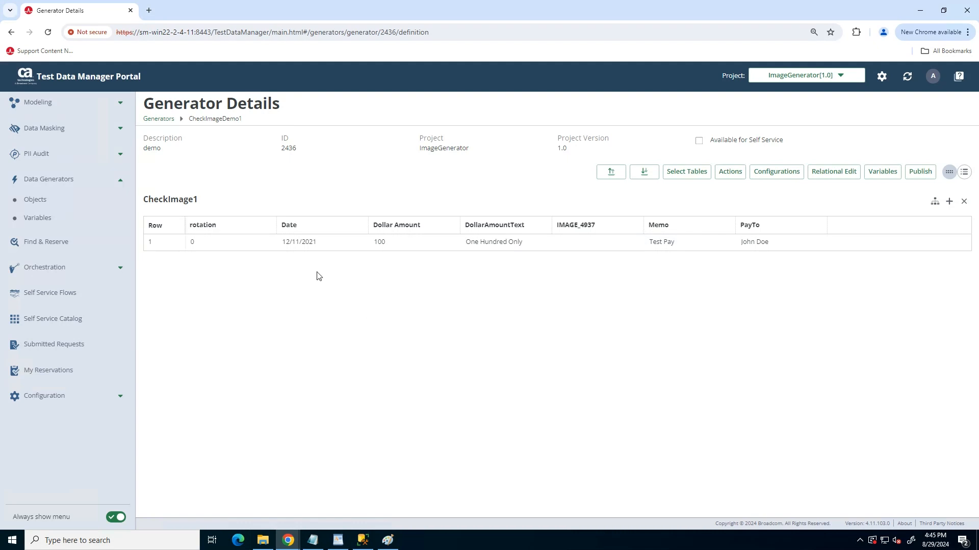
Examine the default values of the rotation, Date, Dollar Amount and DollarAmountText cells in row 1
left_click(209, 246)
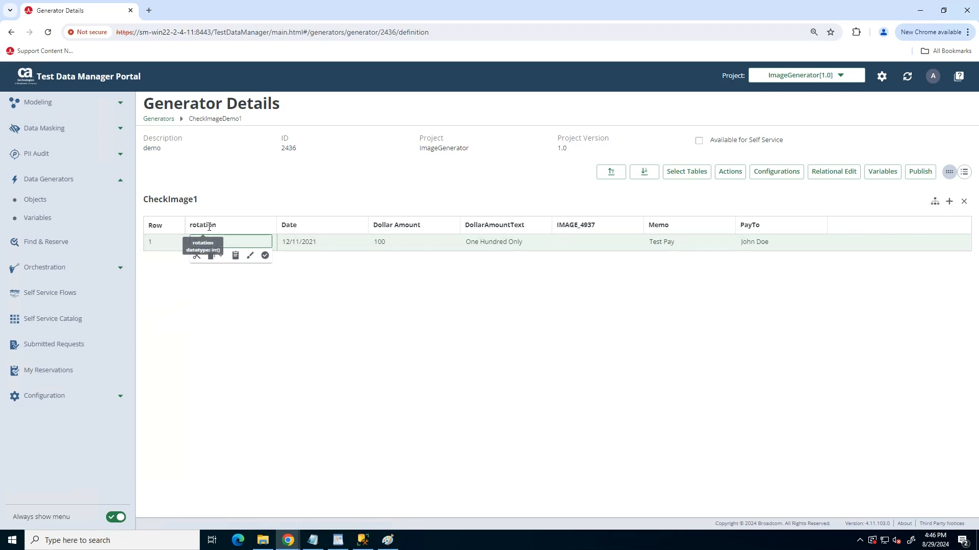
left_click(332, 243)
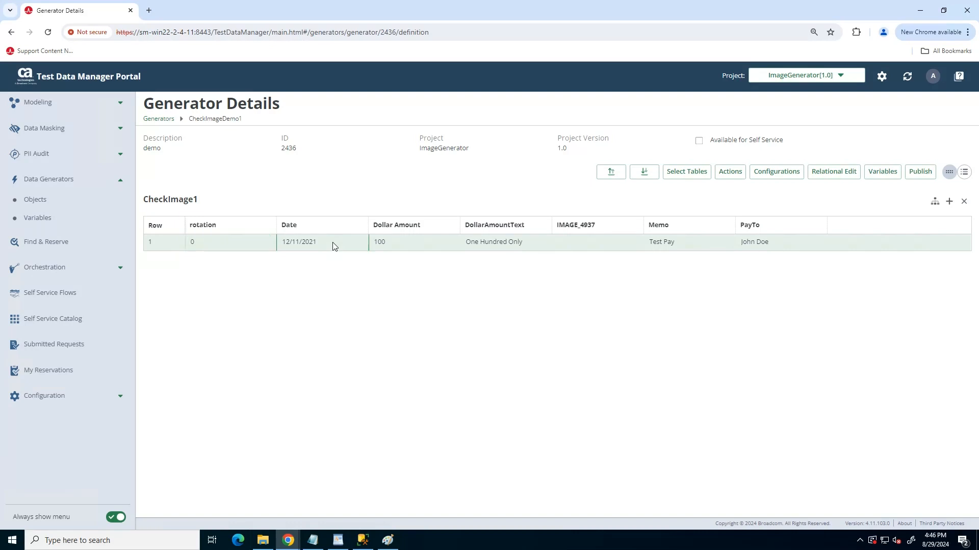
left_click(332, 244)
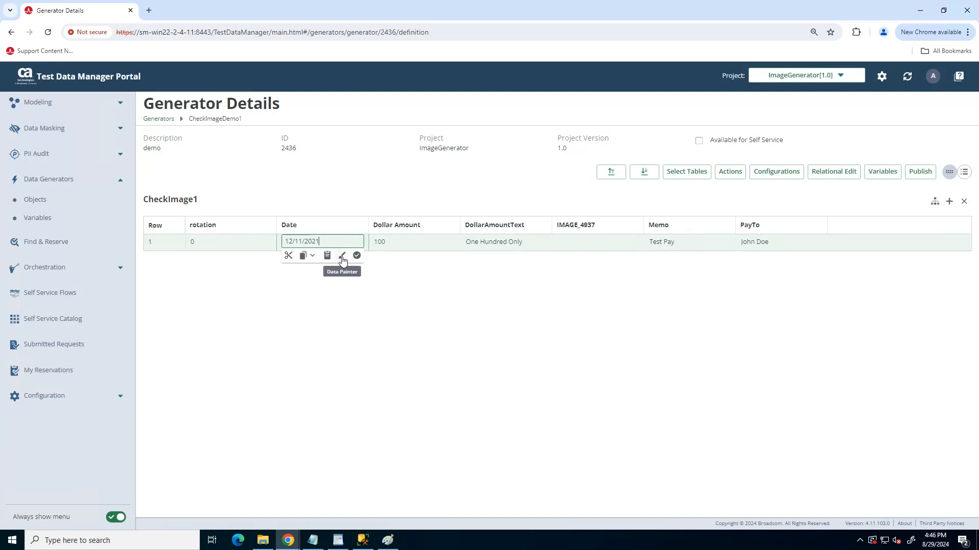
left_click(391, 247)
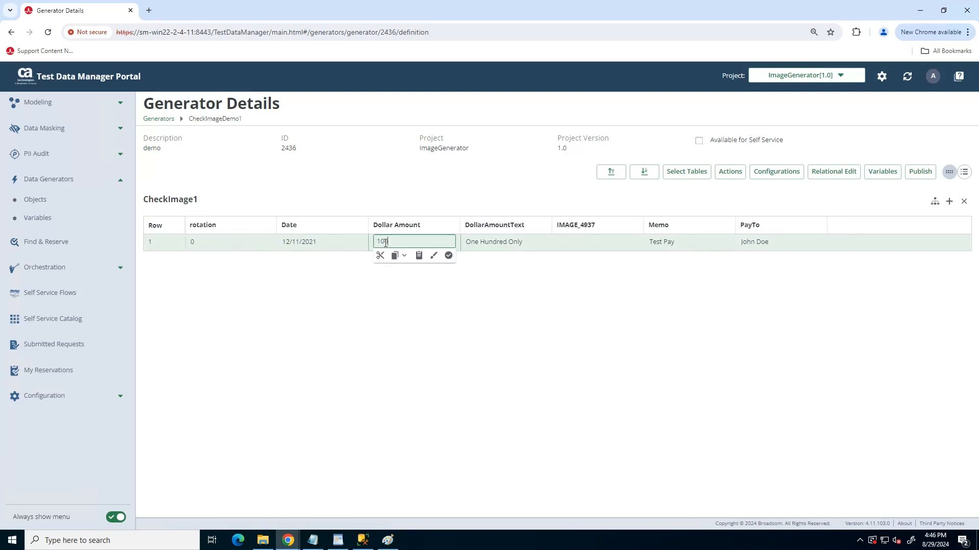
left_click(512, 243)
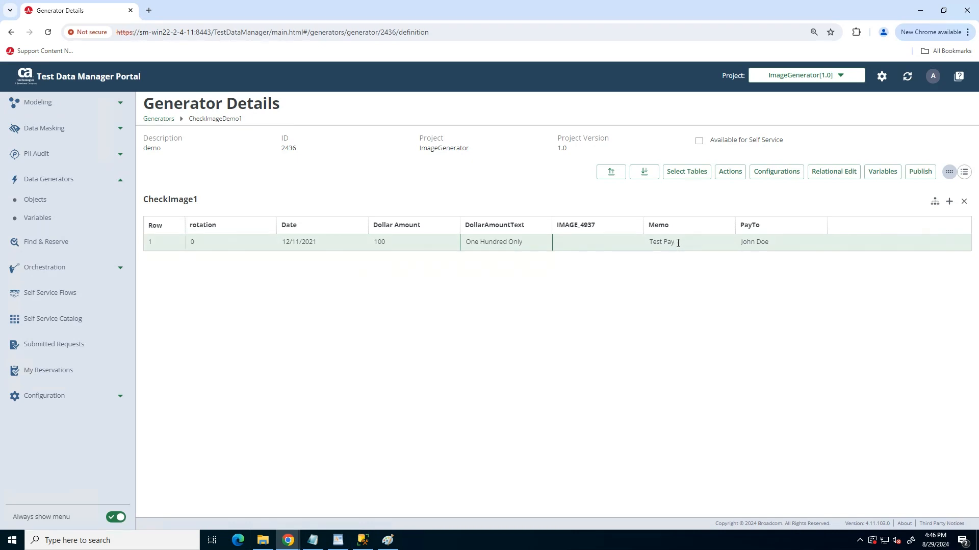
Open the Data Painter for the PayTo cell in row 1 and clear its existing text
left_click(767, 242)
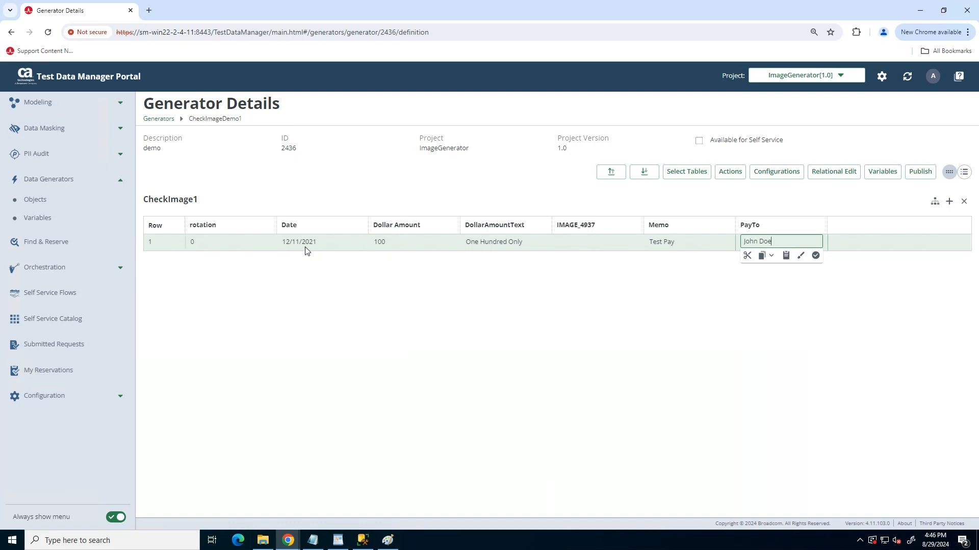
left_click(800, 255)
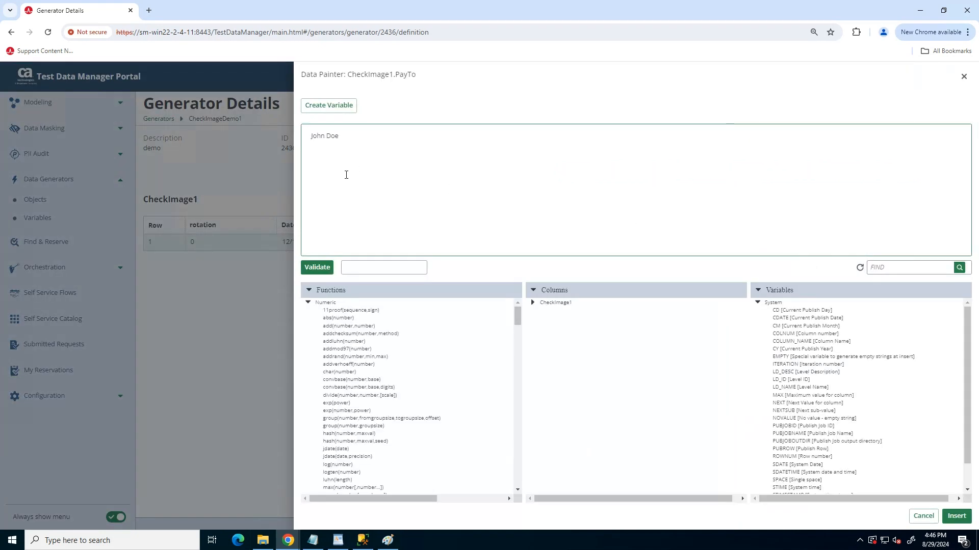
left_click_drag(367, 142, 291, 139)
key("BackSpace")
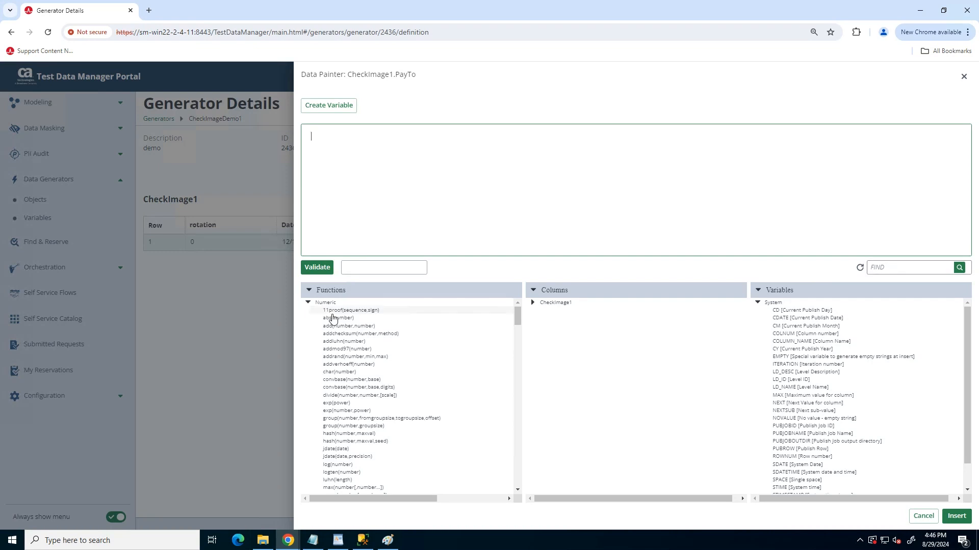
left_click(307, 303)
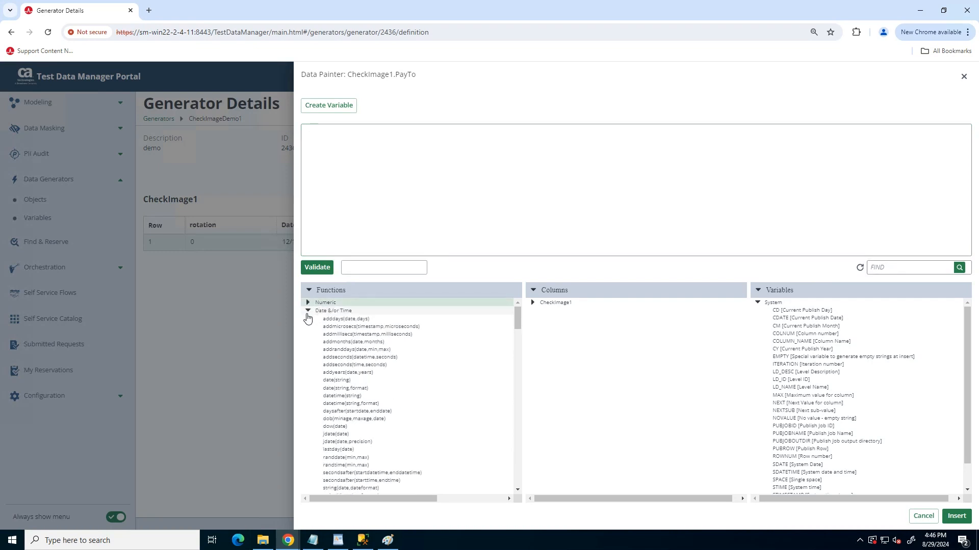
left_click(307, 312)
left_click(307, 320)
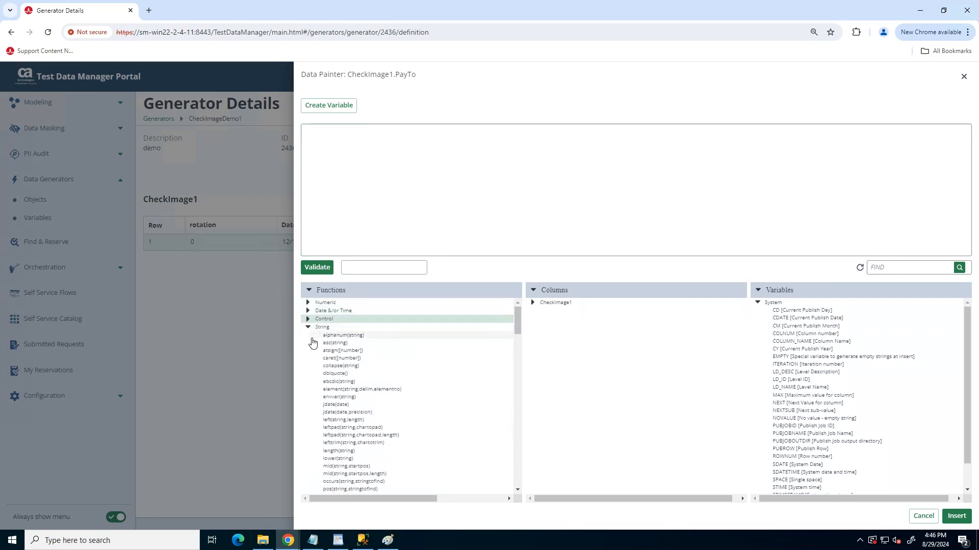
left_click(308, 327)
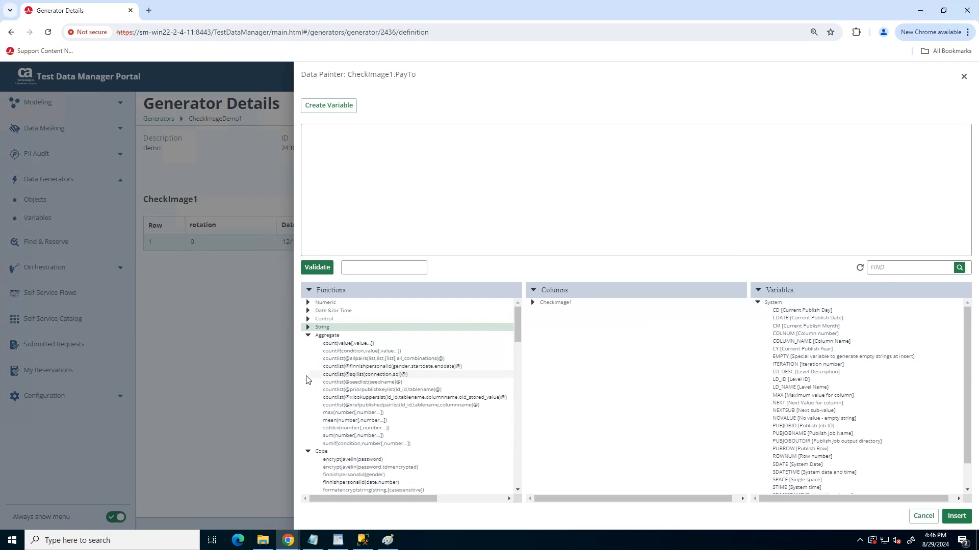
left_click(308, 336)
left_click(307, 344)
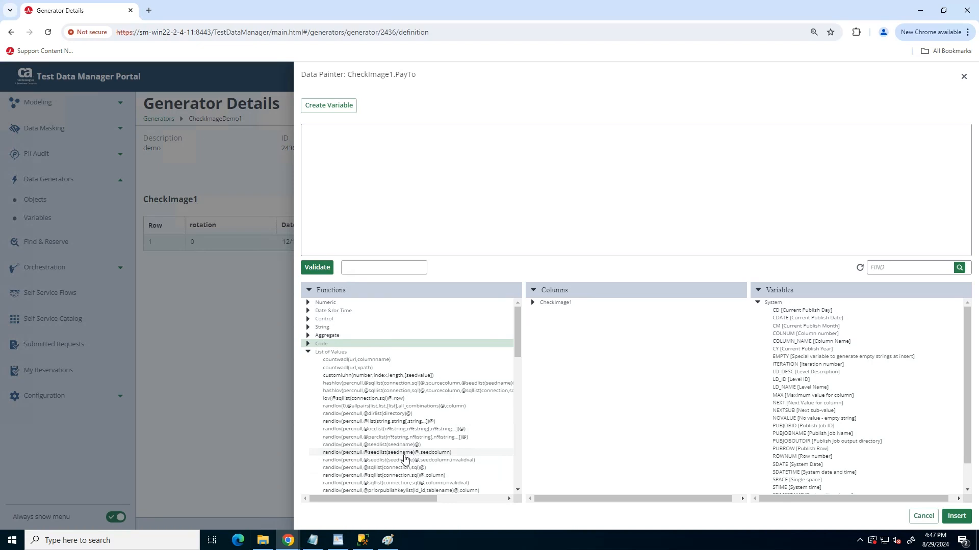
double_click(404, 455)
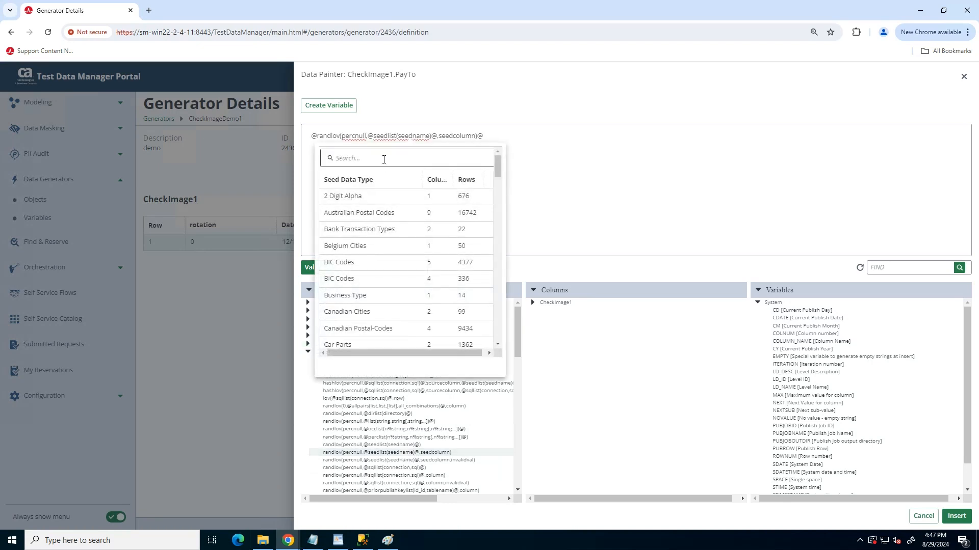
Search the seed data types for name and use FirstName as the seed list in the expression
left_click(383, 159)
type("ful")
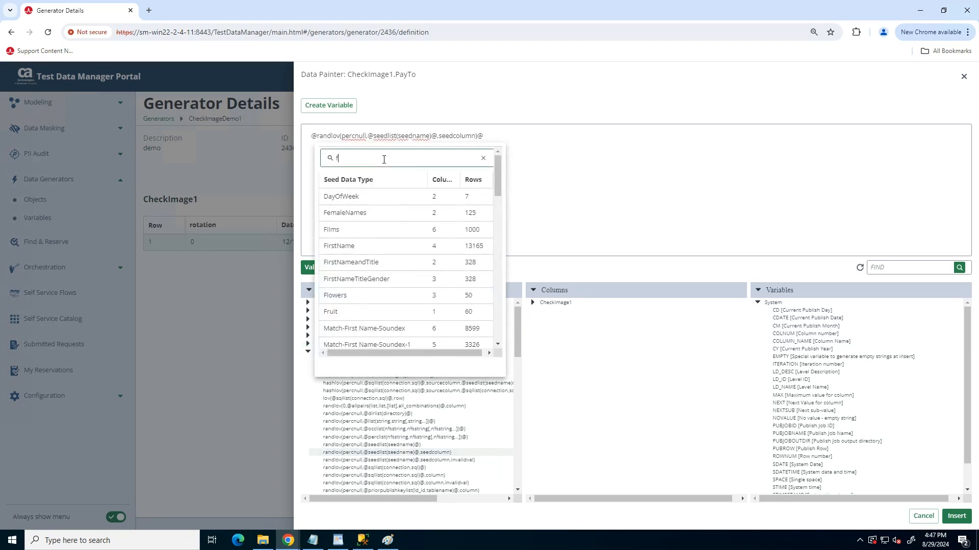
key("BackSpace")
key("BackSpace")
key("BackSpace")
type("name")
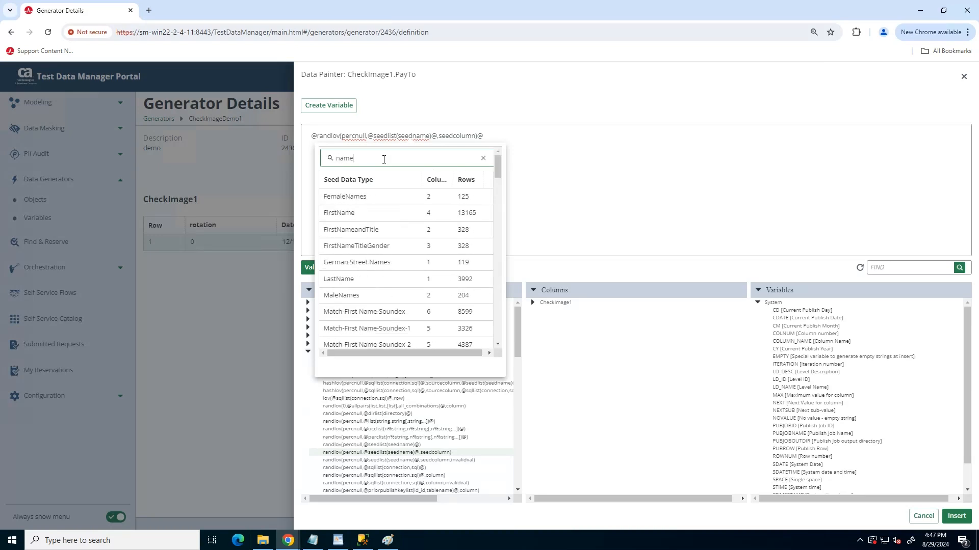
left_click(387, 203)
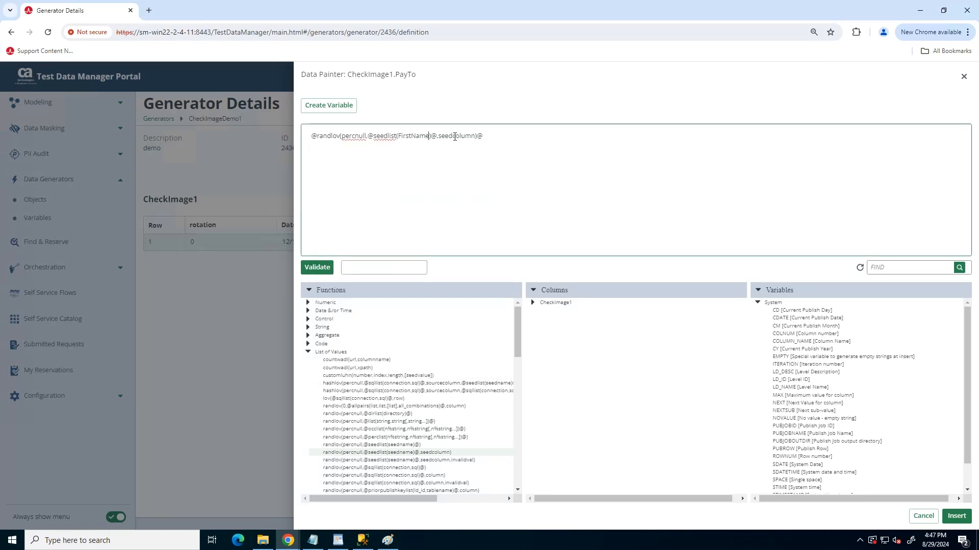
Set the function's seedcolumn to 1 and percnull to 0, and validate the expression
double_click(455, 135)
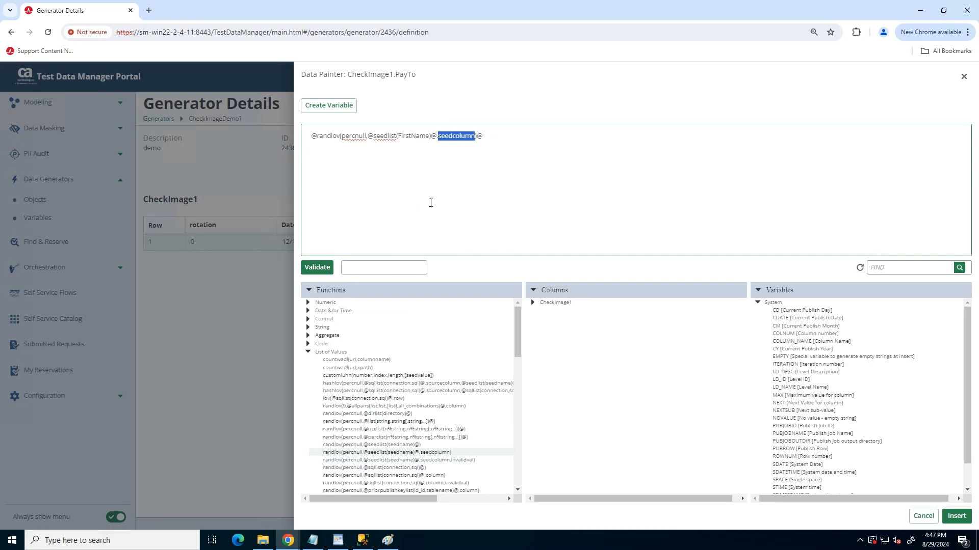
type("1")
double_click(354, 135)
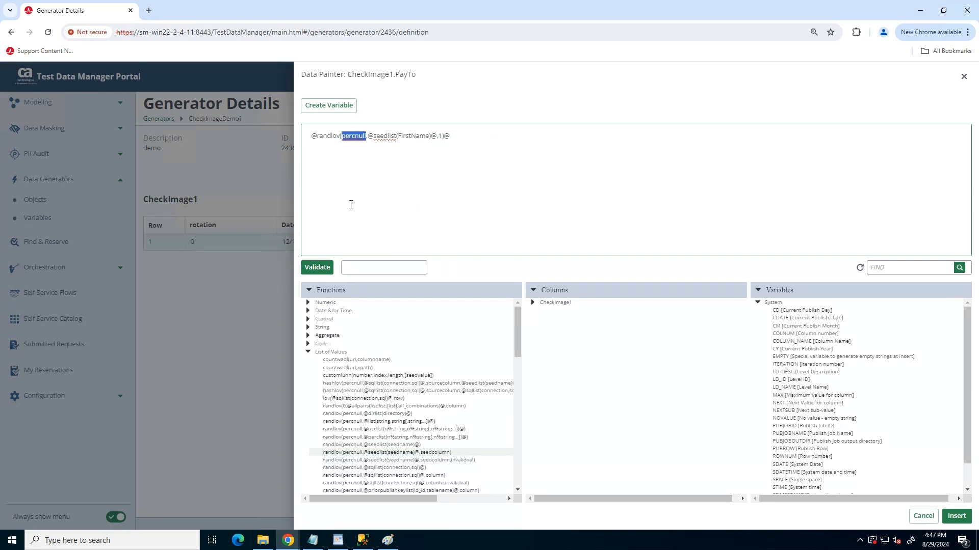
type("0")
left_click(325, 268)
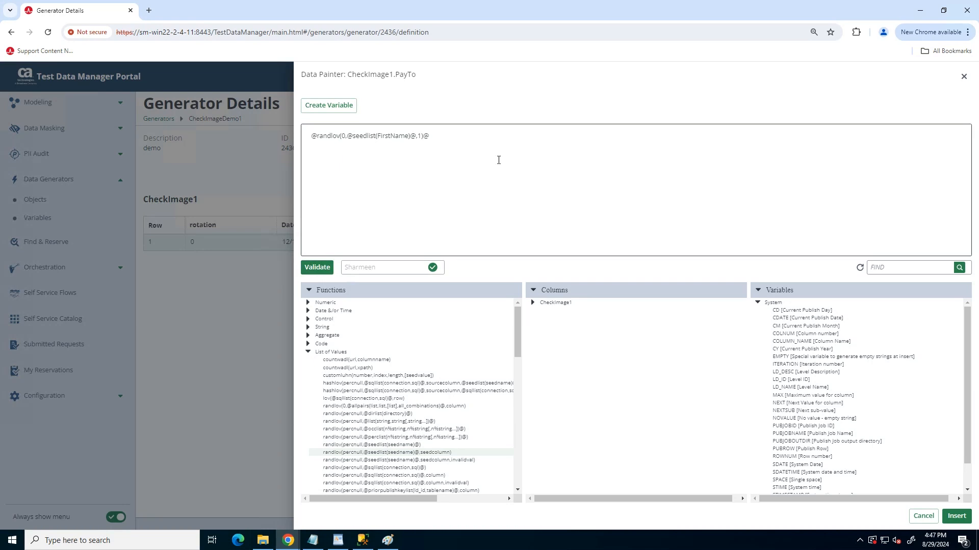
left_click_drag(471, 139, 308, 139)
key("ctrl+c")
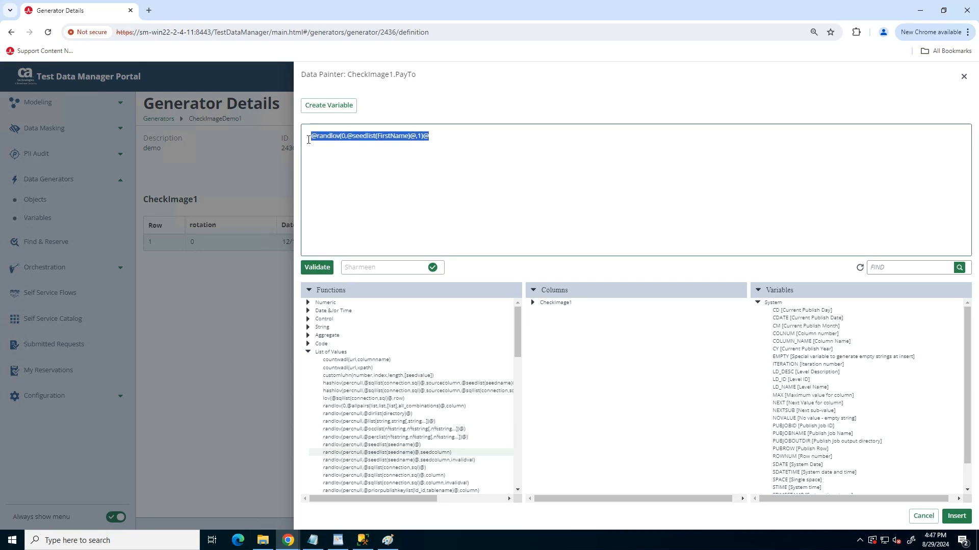
left_click(486, 146)
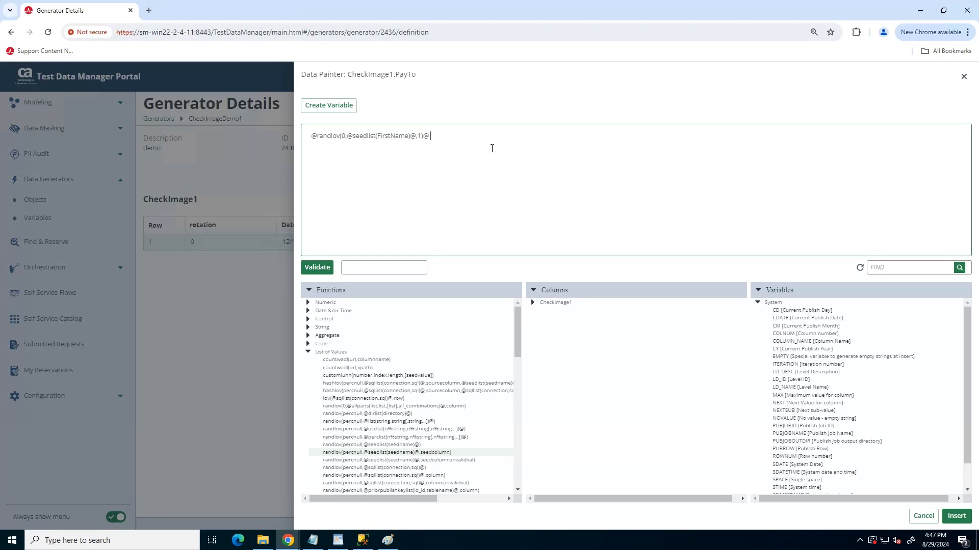
key("ctrl+v")
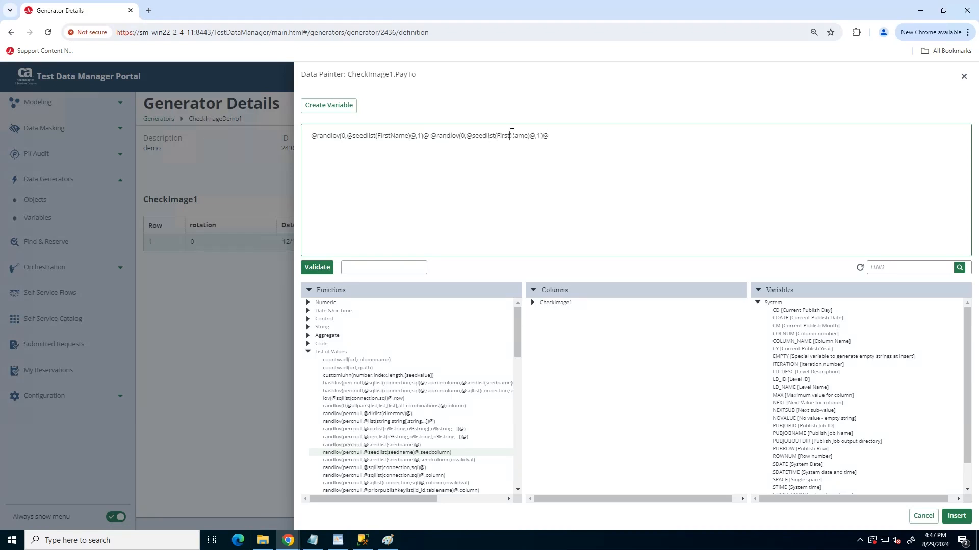
Change the second expression's seed list to Surname, validate the combined expression and insert it into the PayTo cell
key("shift+Left")
key("shift+Left")
key("Left")
key("shift+Left")
key("shift+Left")
key("shift+Left")
key("shift+Left")
key("shift+Left")
key("shift+Left")
type("Surname")
key("Delete")
key("Delete")
key("Delete")
key("Delete")
left_click(317, 268)
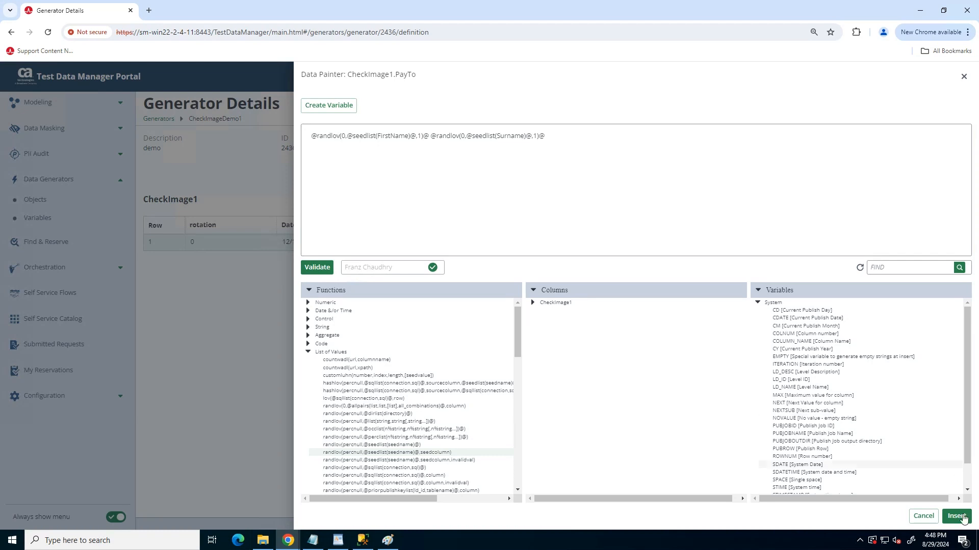
left_click(957, 516)
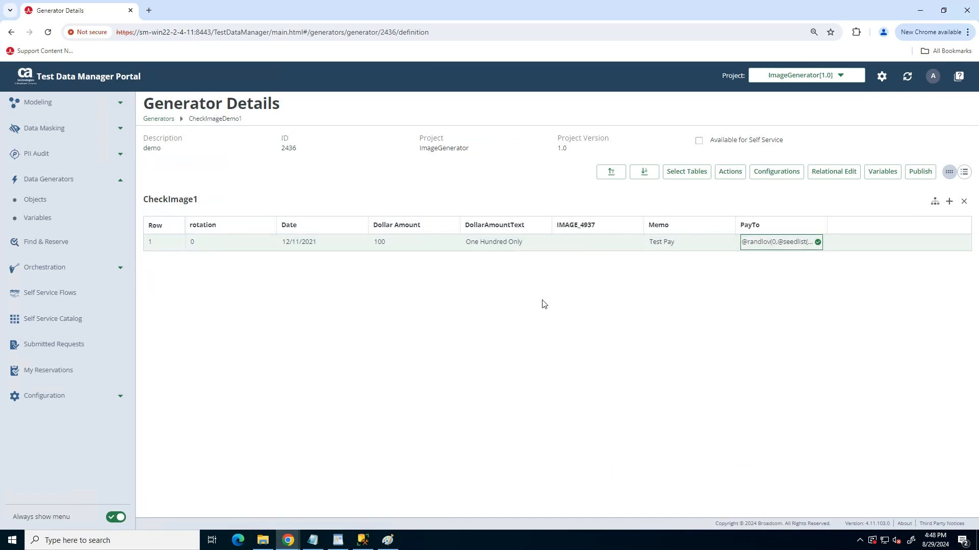
Publish the CheckImageDemo1 generator to a file of type IMG - Image with Repeat set to 10
left_click(920, 171)
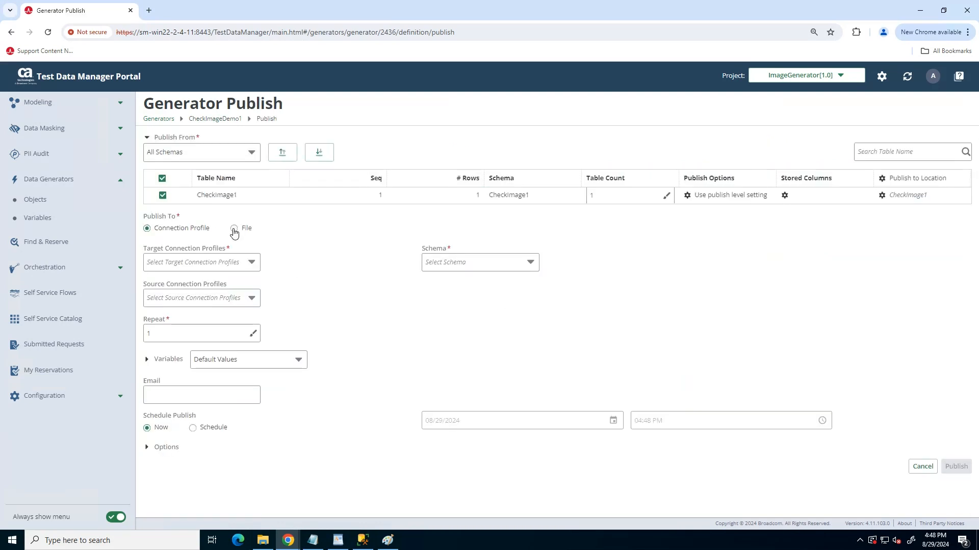
left_click(234, 229)
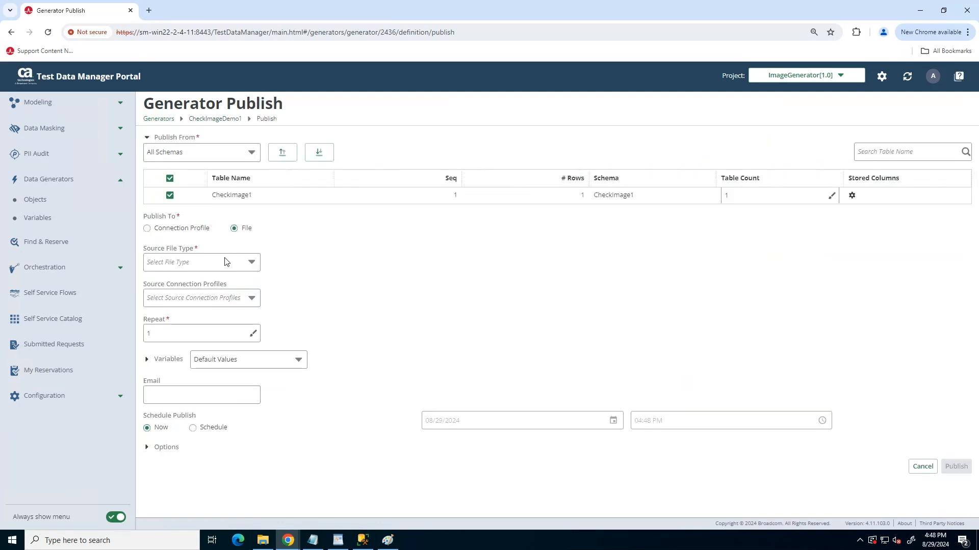
left_click(225, 261)
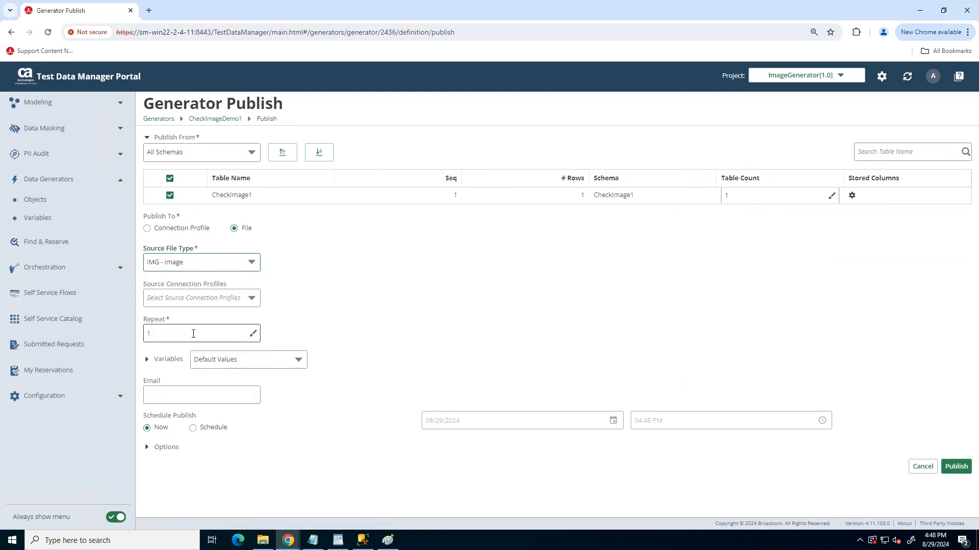
left_click(194, 333)
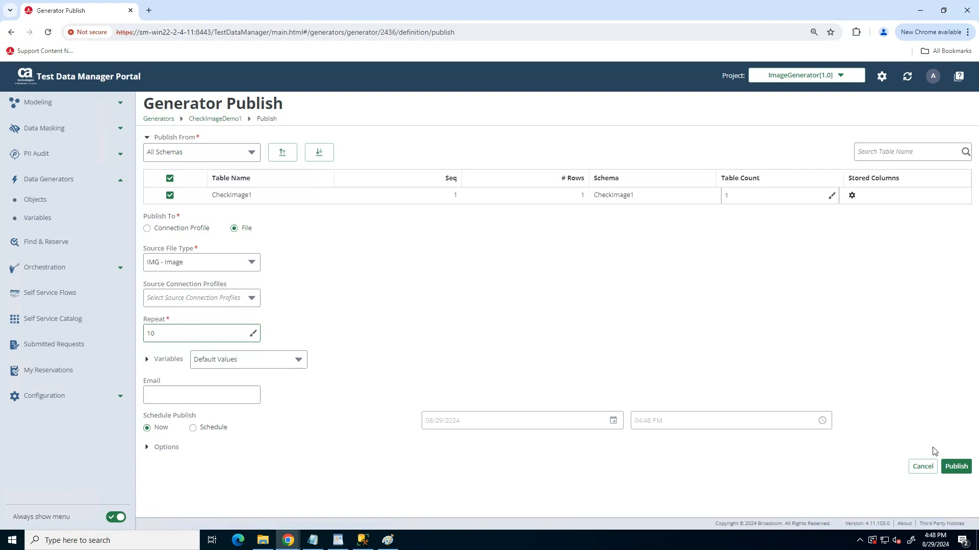
left_click(955, 467)
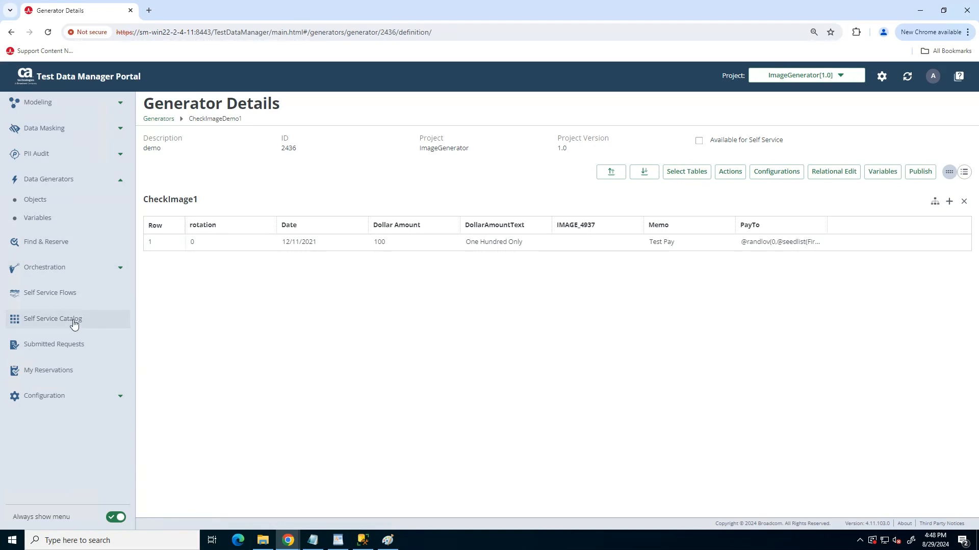
Filter the submitted requests to Generators and download the output of the Publish__CheckImageDemo1 job
left_click(53, 345)
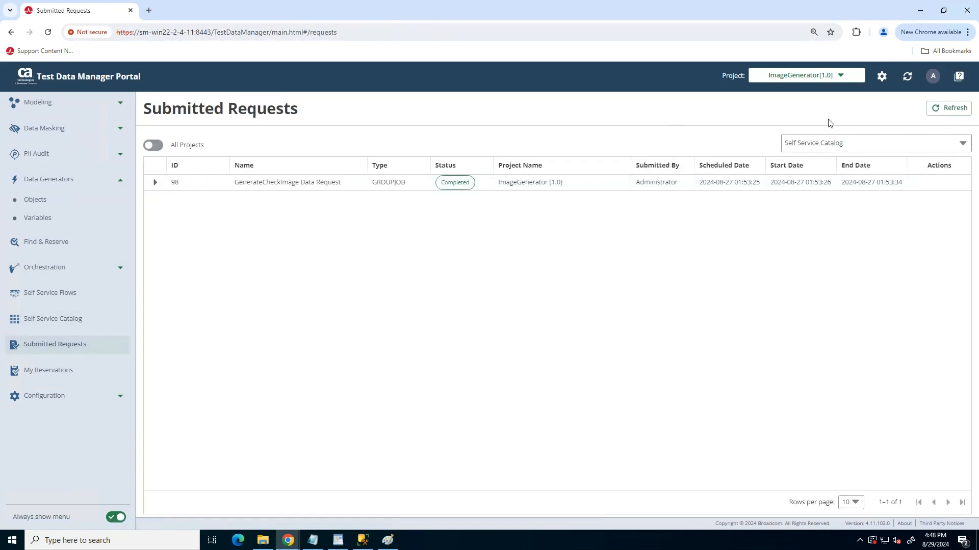
left_click(820, 145)
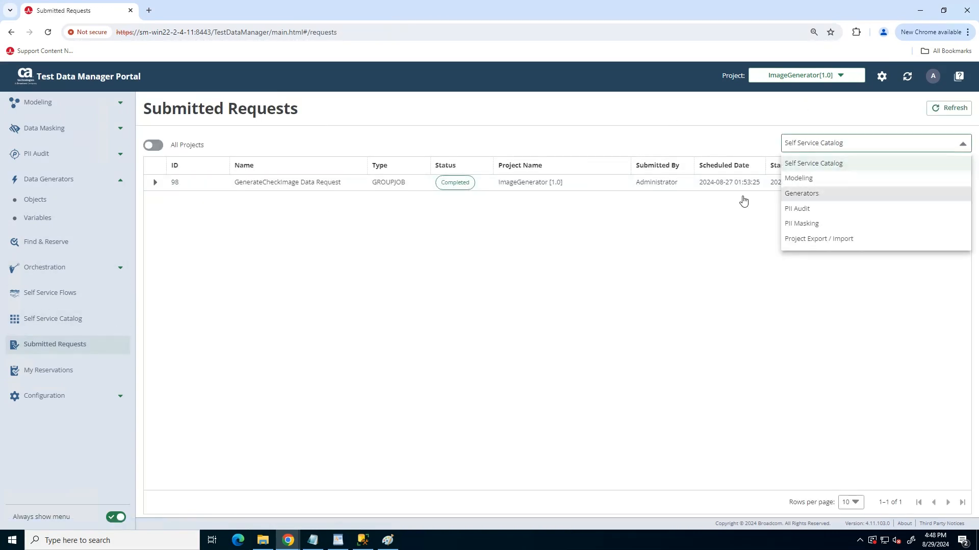
left_click(801, 193)
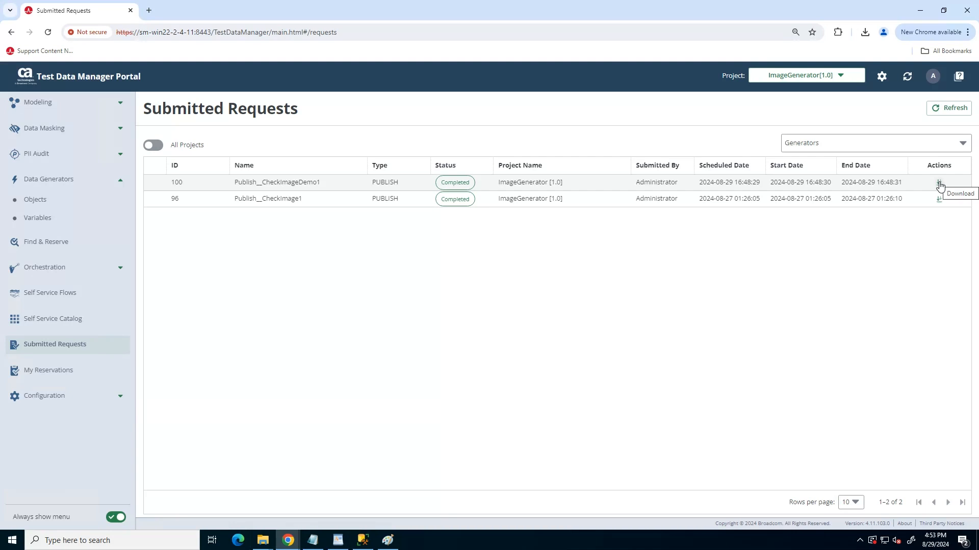
left_click(939, 185)
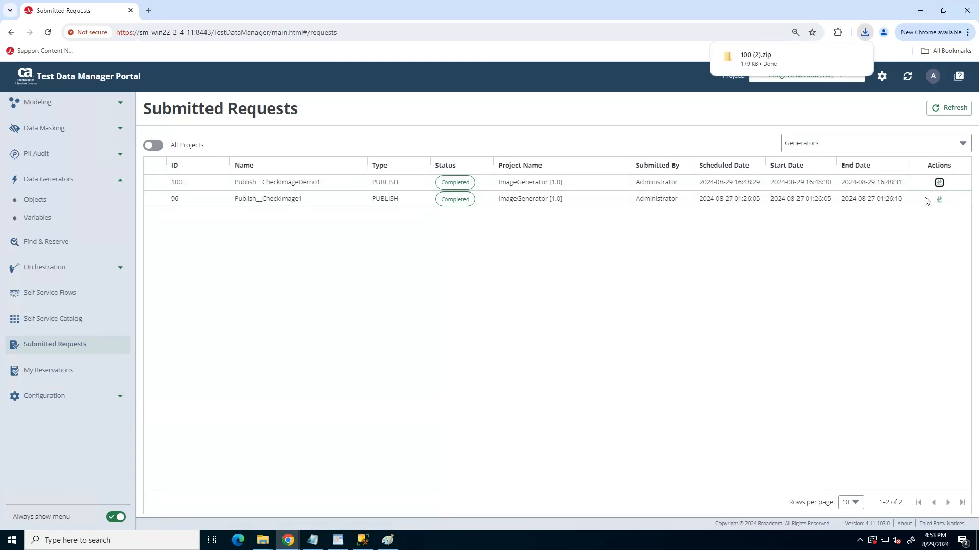
Open the downloaded archive, view the generated check CheckImage1_3_1_1.jpg, and close the image and the archive
left_click(760, 59)
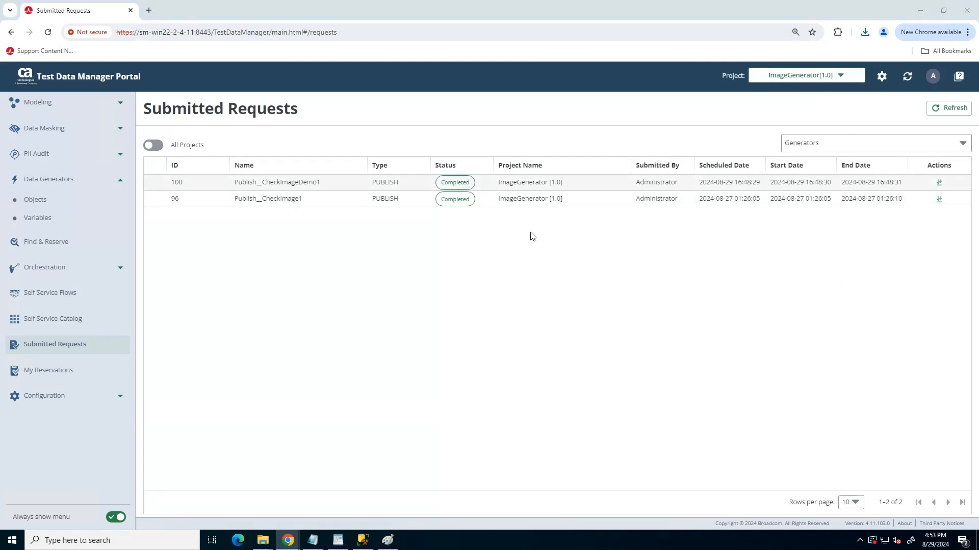
double_click(135, 93)
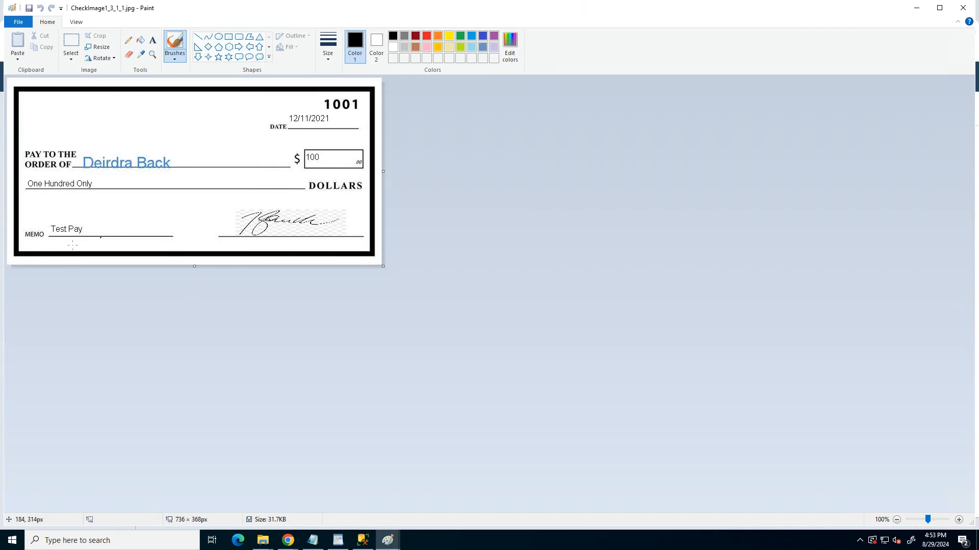
left_click(963, 7)
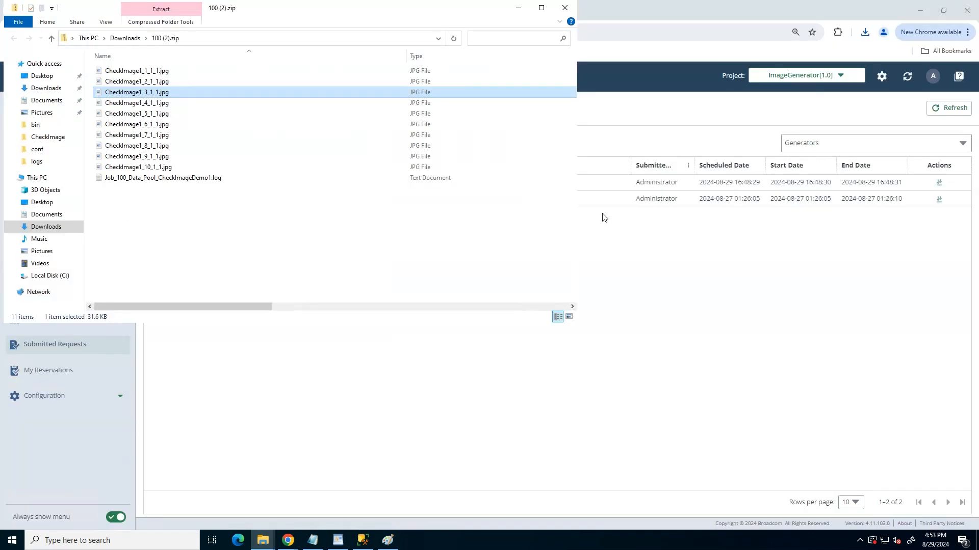
left_click(565, 7)
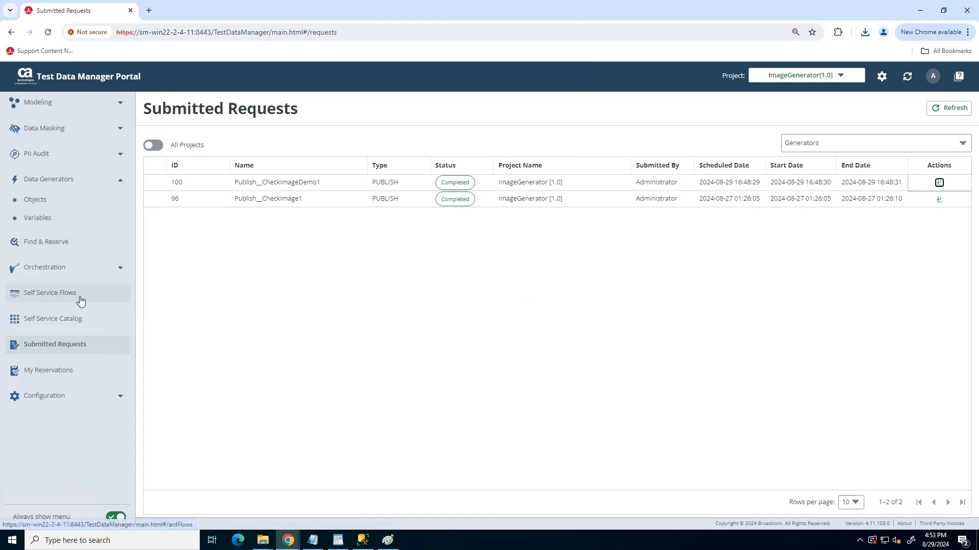
Start a new GenerateCheckImage request from the Self Service Catalog using the default values
left_click(56, 321)
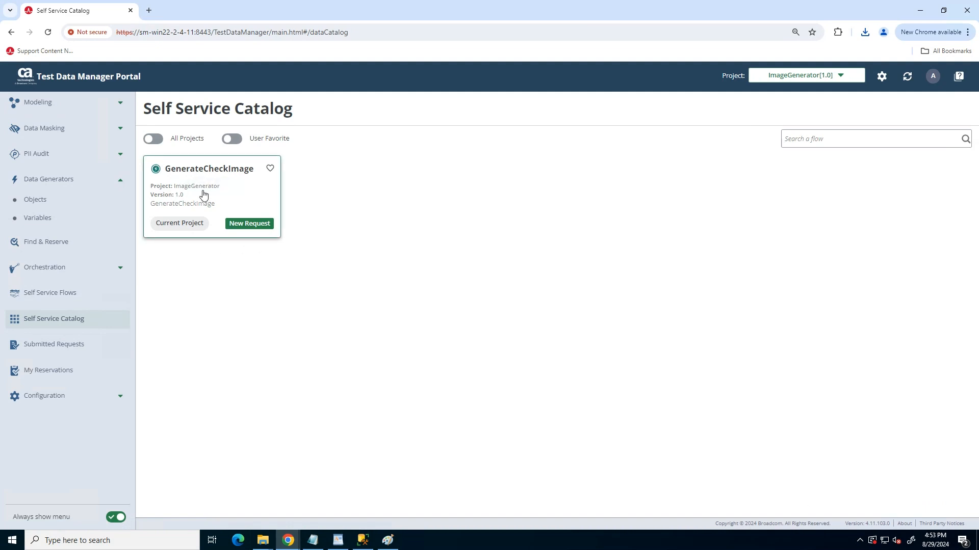
left_click(252, 224)
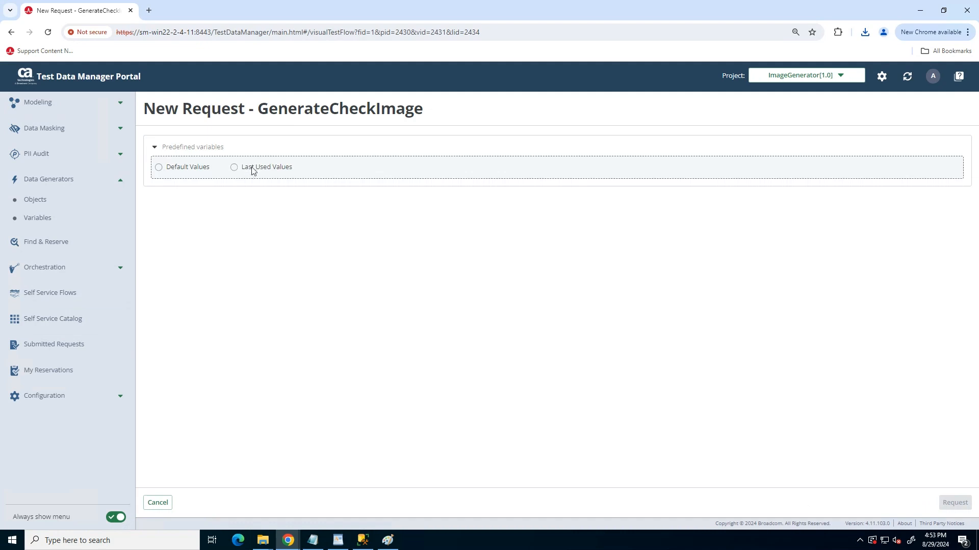
left_click(158, 167)
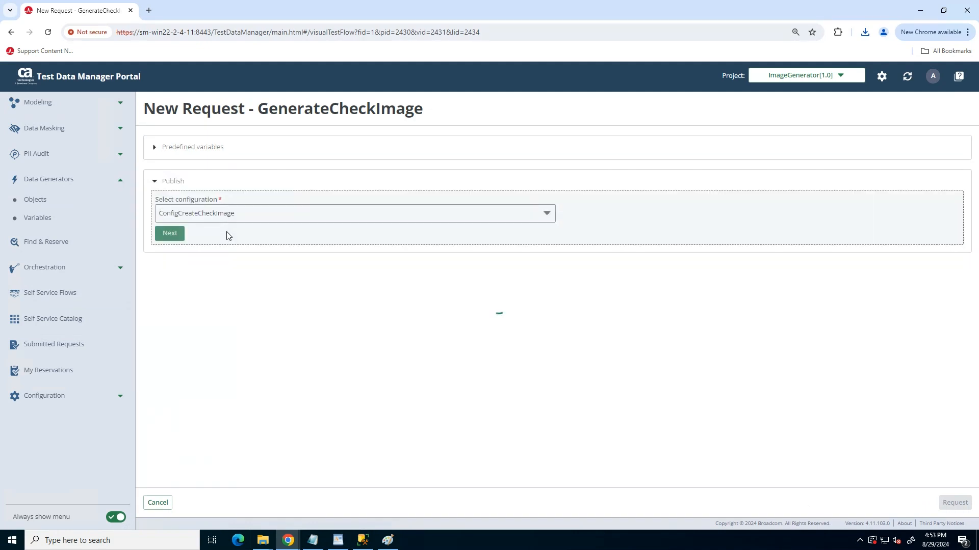
Set the request's Repeat to 19 with the ConfigCreateCheckImage configuration and submit it to run now
left_click(190, 246)
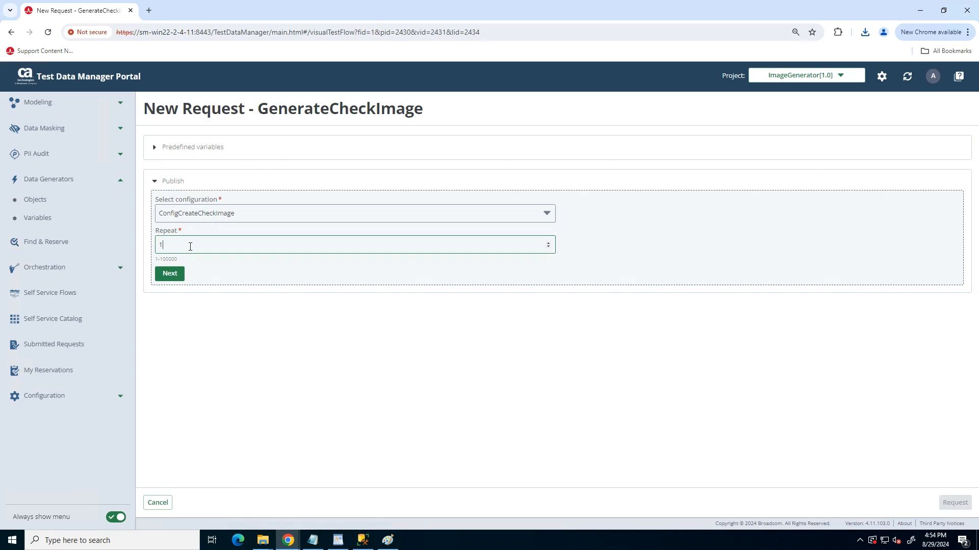
type("20")
key("BackSpace")
key("BackSpace")
type("9")
left_click(170, 275)
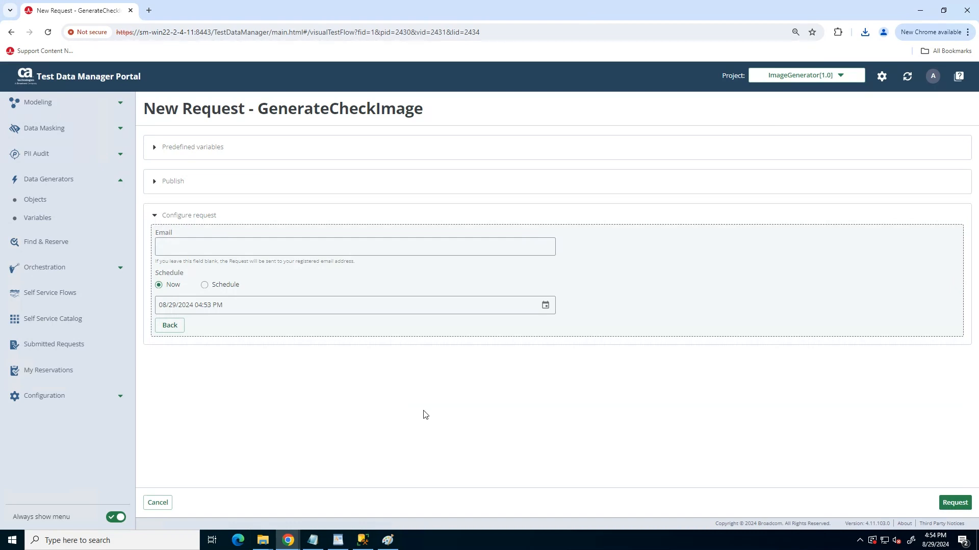
left_click(955, 503)
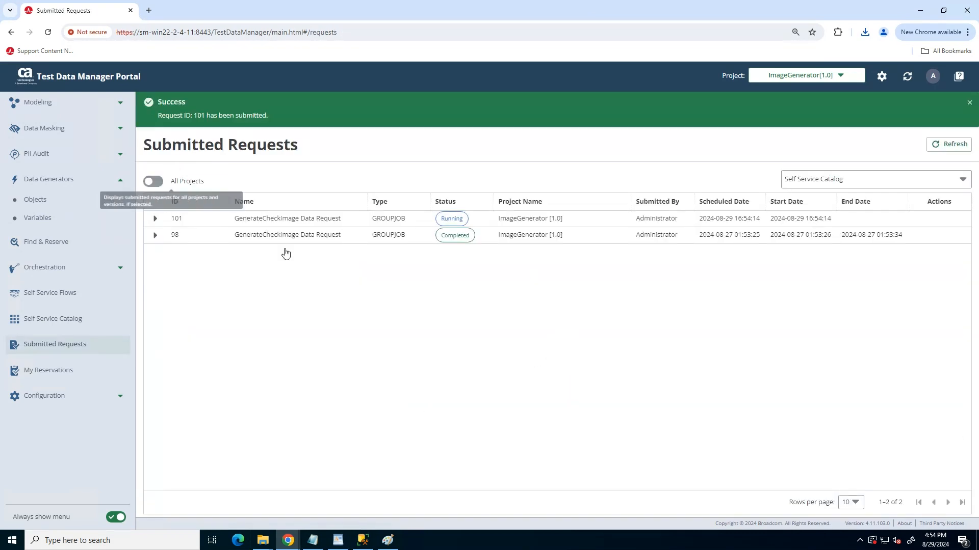
Refresh the submitted requests, expand the newest GenerateCheckImage group job and download its publish output
left_click(951, 145)
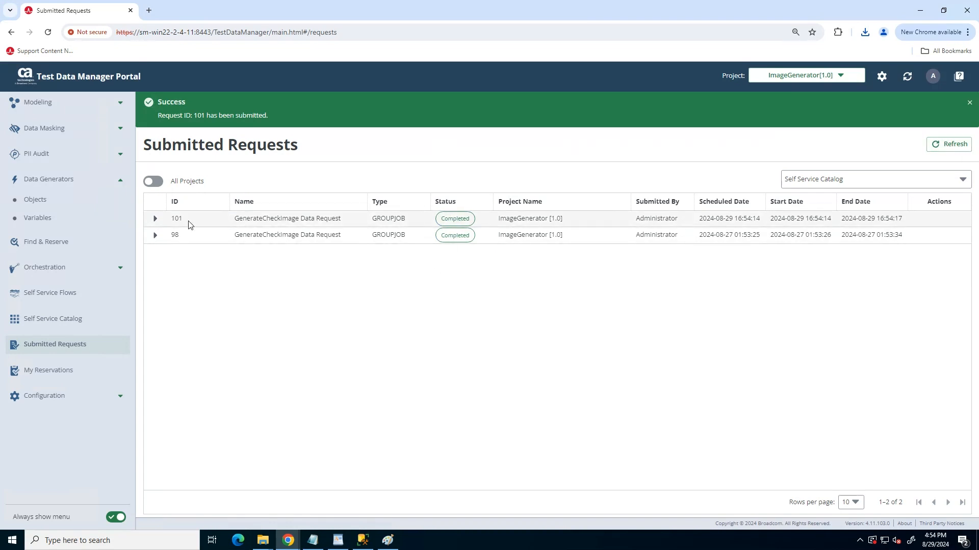
left_click(155, 218)
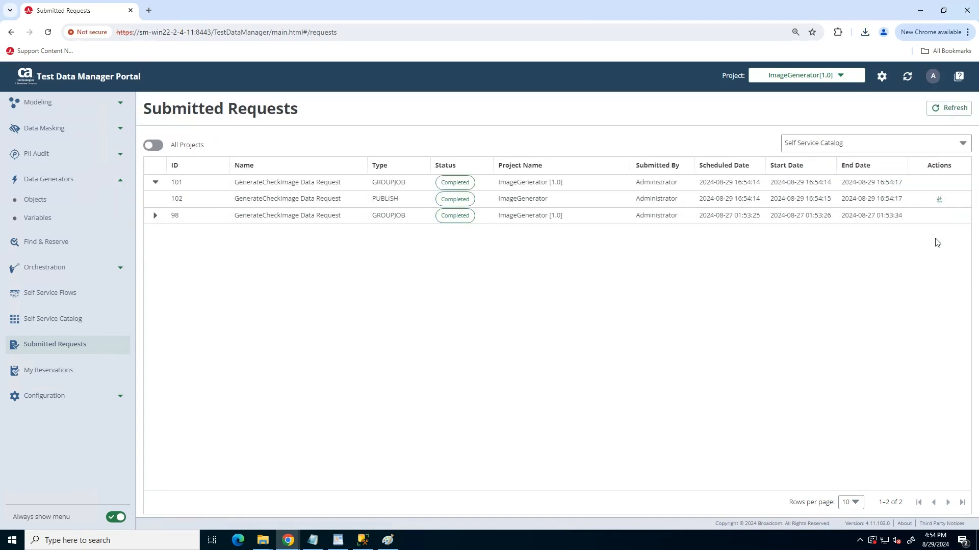
left_click(939, 199)
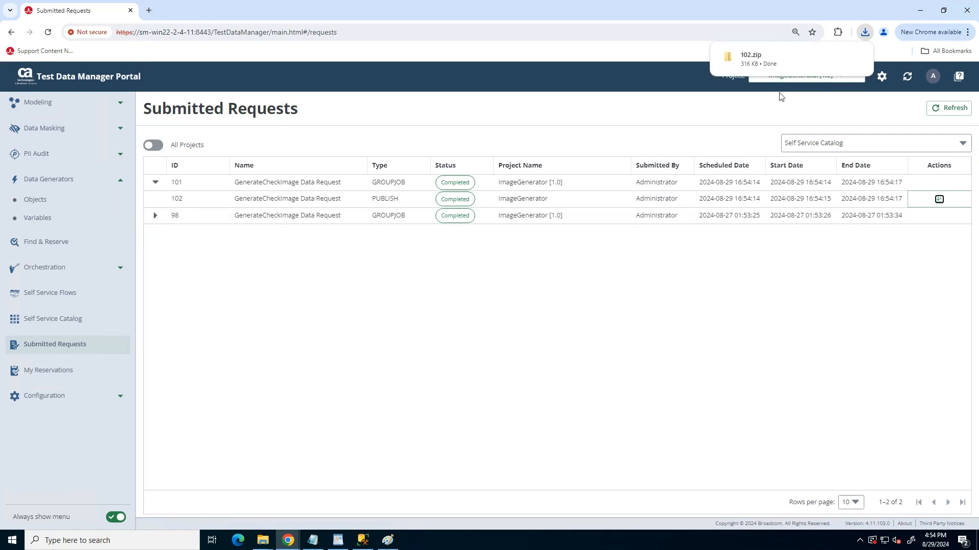
Open the downloaded 102.zip, look through the generated check images and open CheckImage1_13_1_1.jpg
left_click(744, 60)
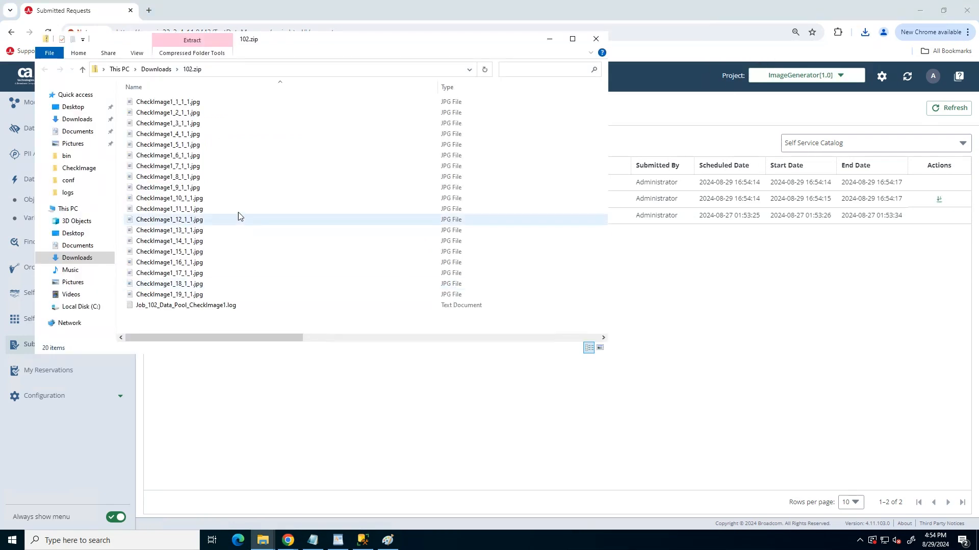
scroll(184, 298, "down", 1)
scroll(186, 287, "up", 1)
left_click(165, 230)
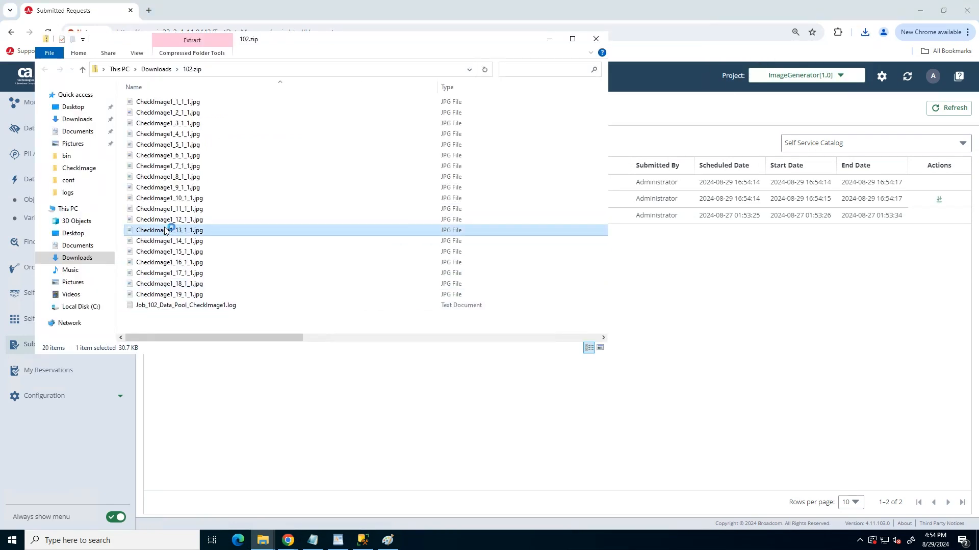